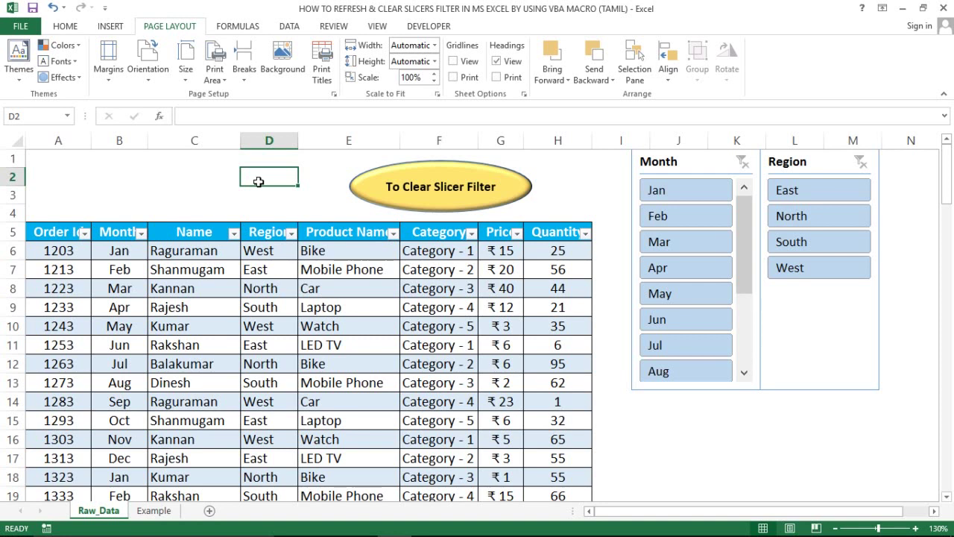
Inspect the Mobile Phone and Quantity cells, then select the whole table from the Order Id header.
{"action": "left_click", "coordinate": [381, 266]}
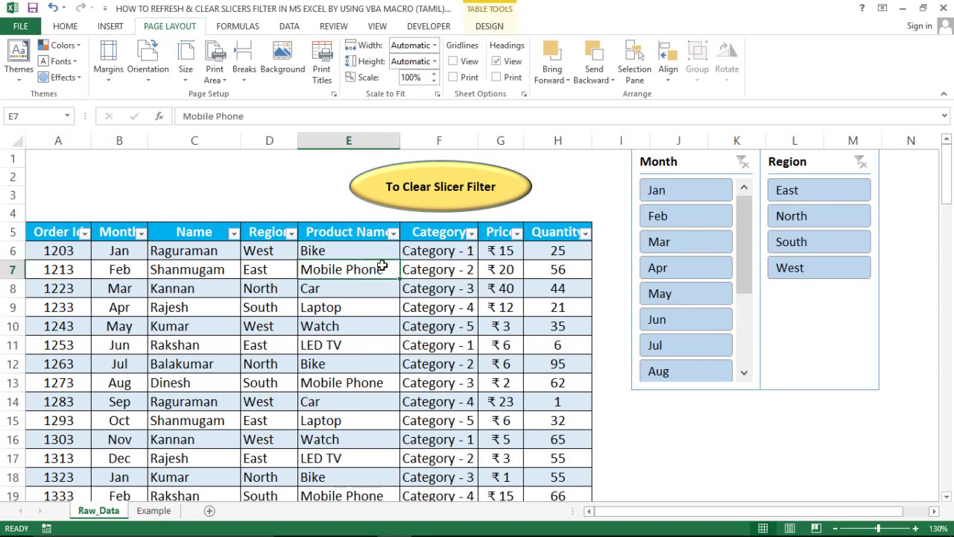
{"action": "left_click", "coordinate": [526, 247]}
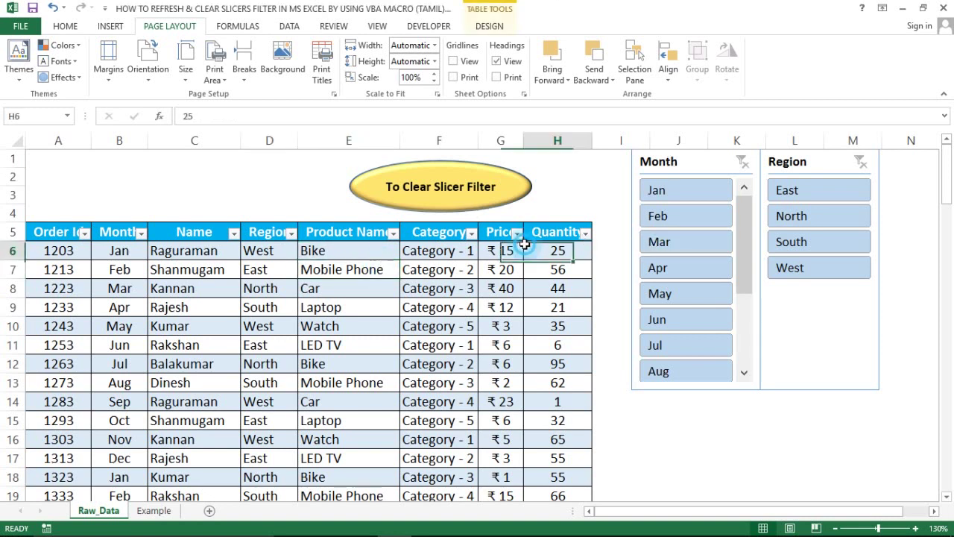
{"action": "left_click", "coordinate": [75, 229]}
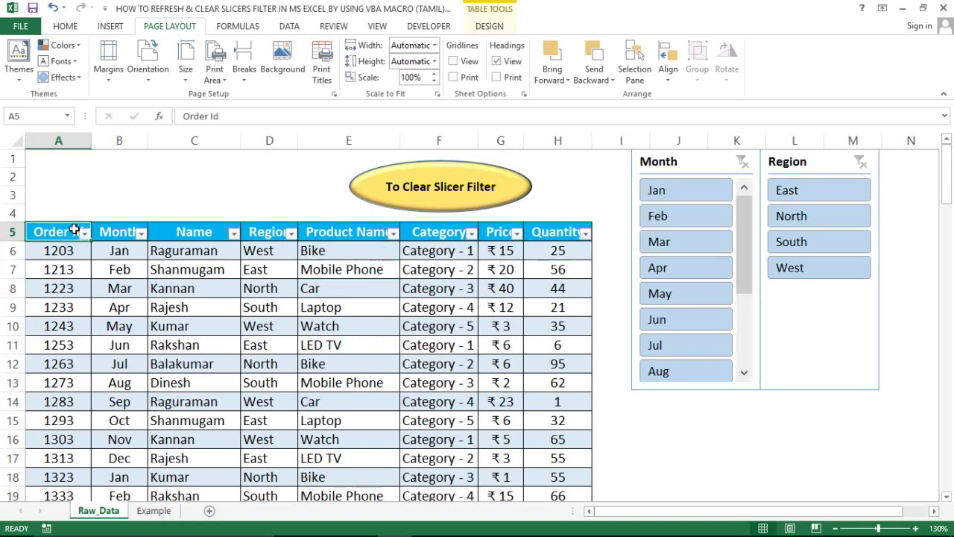
{"action": "key", "text": "shift+Right"}
{"action": "key", "text": "shift+Right"}
{"action": "key", "text": "shift+Right"}
{"action": "key", "text": "shift+Right"}
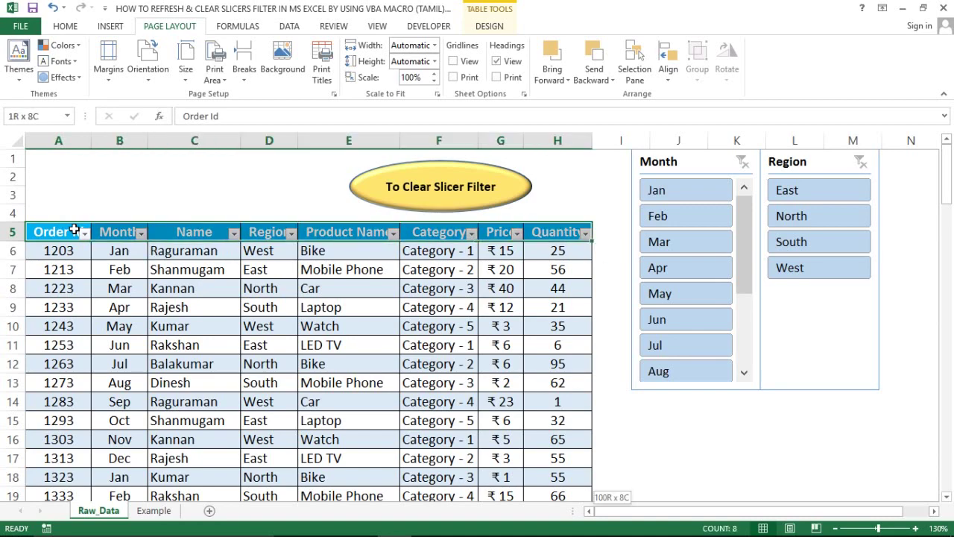
{"action": "key", "text": "ctrl+shift+Down"}
{"action": "key", "text": "ctrl+Home"}
{"action": "key", "text": "Right"}
{"action": "key", "text": "Right"}
{"action": "key", "text": "Right"}
{"action": "key", "text": "Right"}
{"action": "key", "text": "Right"}
{"action": "key", "text": "Right"}
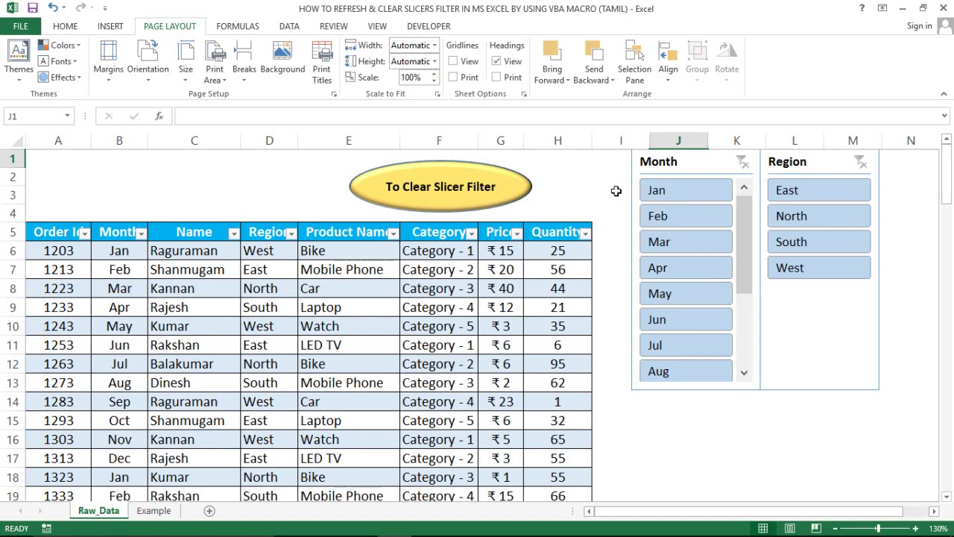
Reselect the full table range from Order Id with Ctrl+Shift+arrows, then return to the header.
{"action": "left_click", "coordinate": [486, 266]}
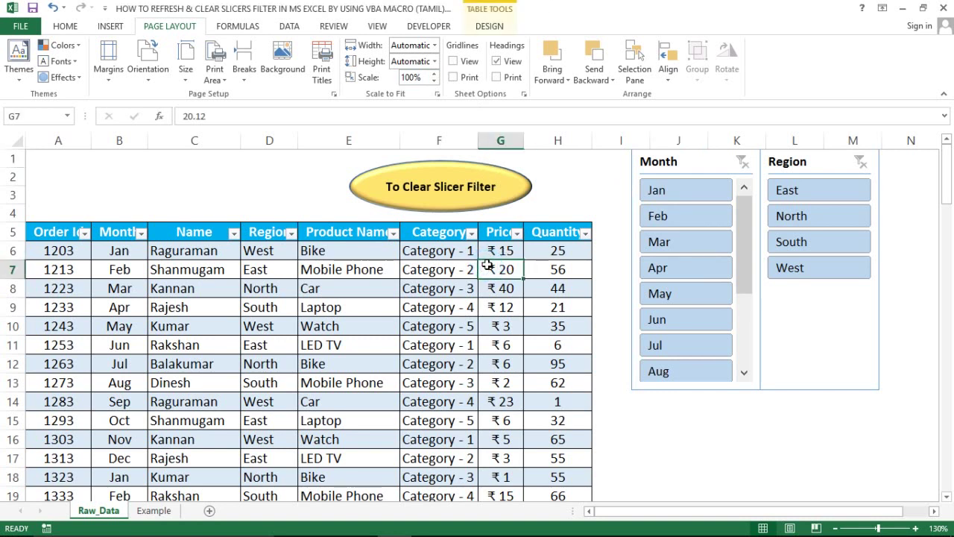
{"action": "left_click", "coordinate": [168, 234]}
{"action": "key", "text": "Home"}
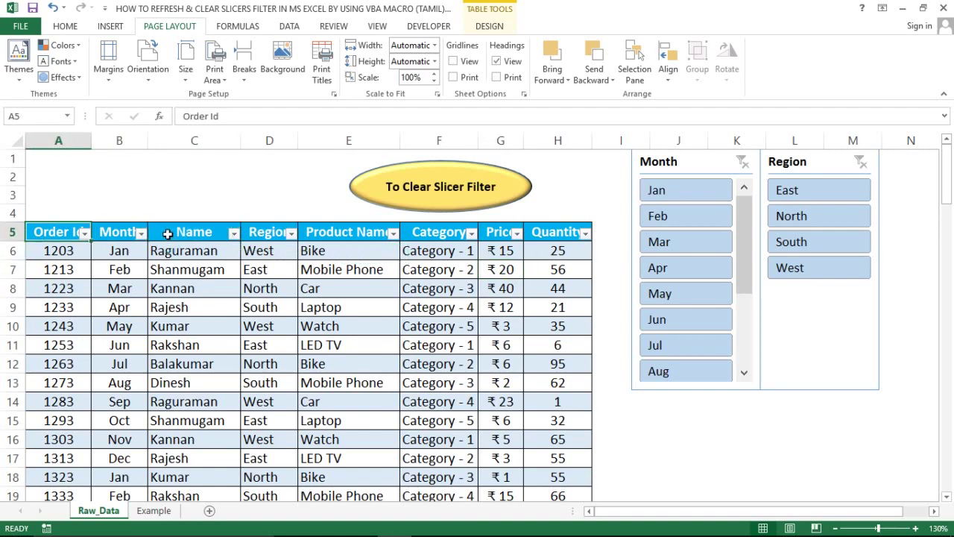
{"action": "key", "text": "ctrl+shift+Right"}
{"action": "key", "text": "ctrl+shift+Down"}
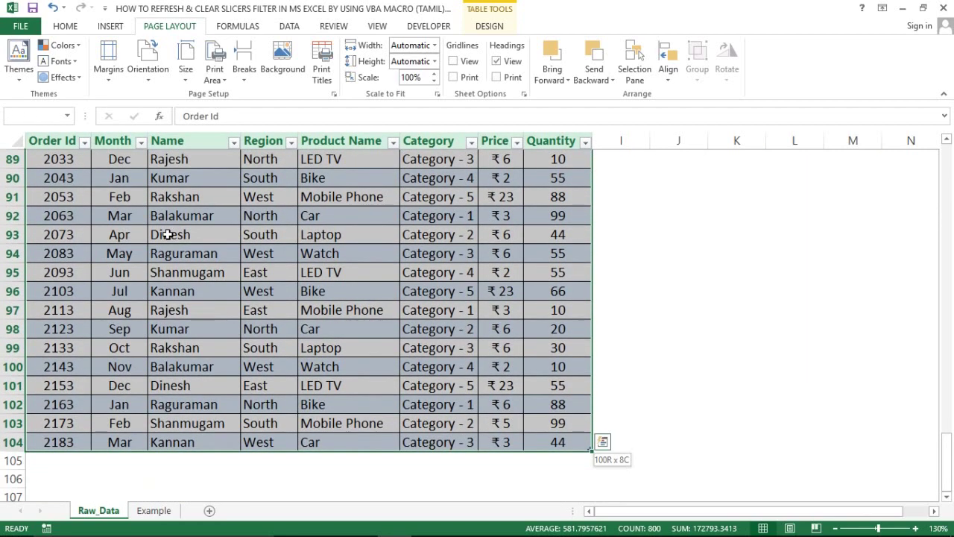
{"action": "key", "text": "ctrl+Home"}
{"action": "key", "text": "Down"}
{"action": "key", "text": "Down"}
{"action": "key", "text": "Down"}
{"action": "key", "text": "Down"}
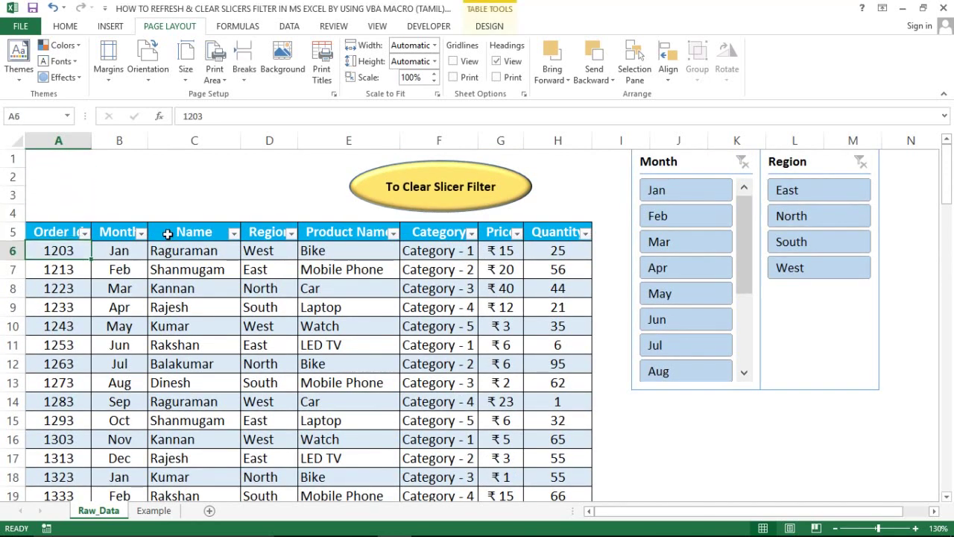
{"action": "key", "text": "Up"}
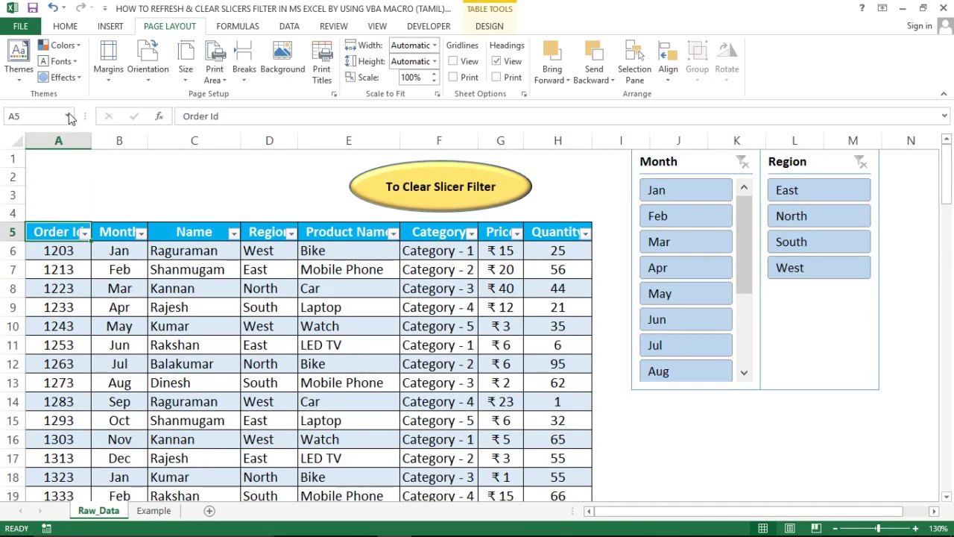
Select the whole Table3 range via the Name Box, then select the header row.
{"action": "left_click", "coordinate": [67, 116]}
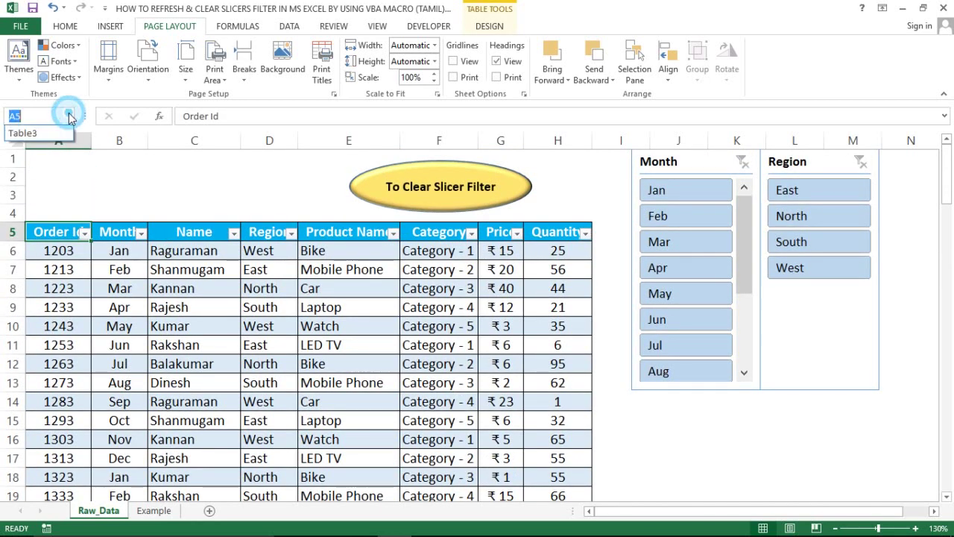
{"action": "left_click", "coordinate": [24, 134]}
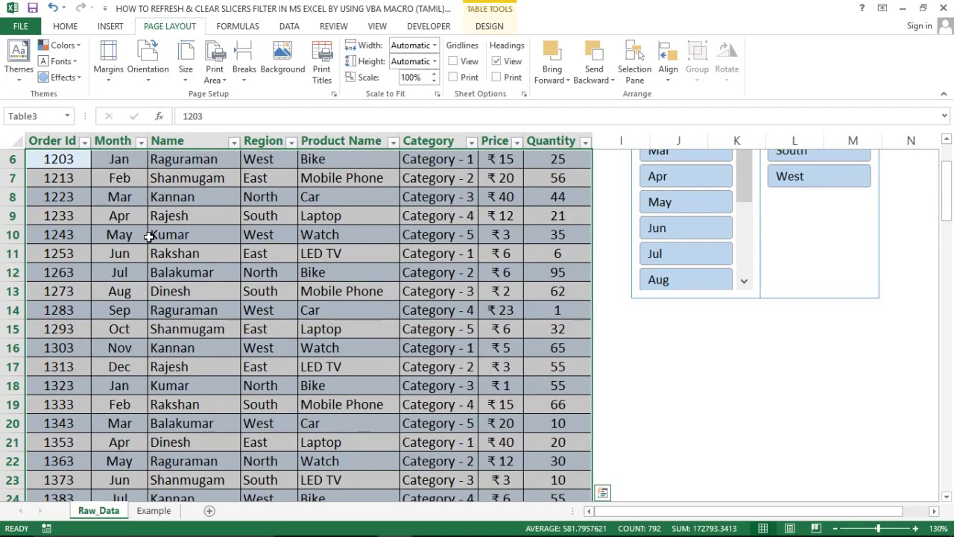
{"action": "key", "text": "ctrl+Home"}
{"action": "key", "text": "Down"}
{"action": "key", "text": "Down"}
{"action": "key", "text": "Down"}
{"action": "key", "text": "Down"}
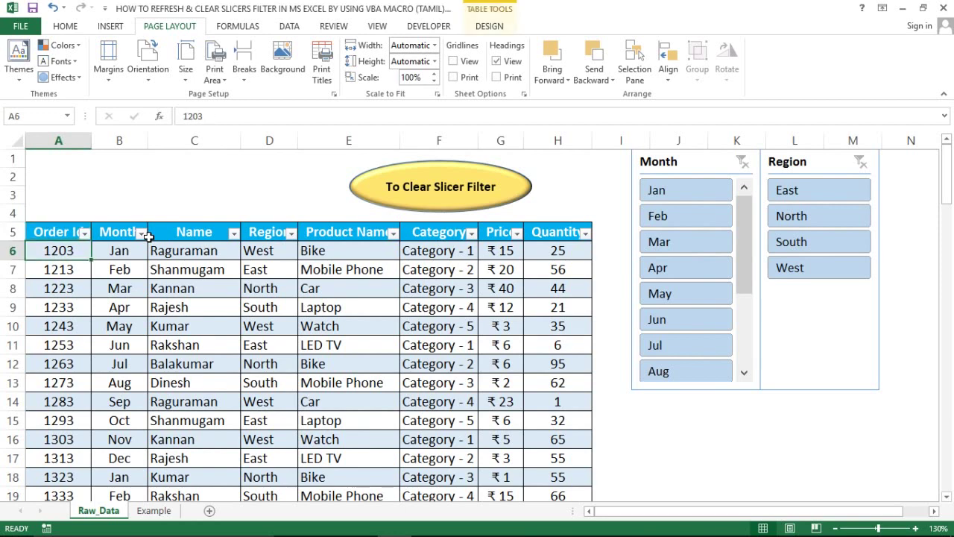
{"action": "key", "text": "Up"}
{"action": "key", "text": "shift+Right"}
{"action": "key", "text": "shift+Right"}
{"action": "key", "text": "shift+Right"}
{"action": "key", "text": "shift+Right"}
{"action": "key", "text": "shift+Right"}
{"action": "key", "text": "shift+Right"}
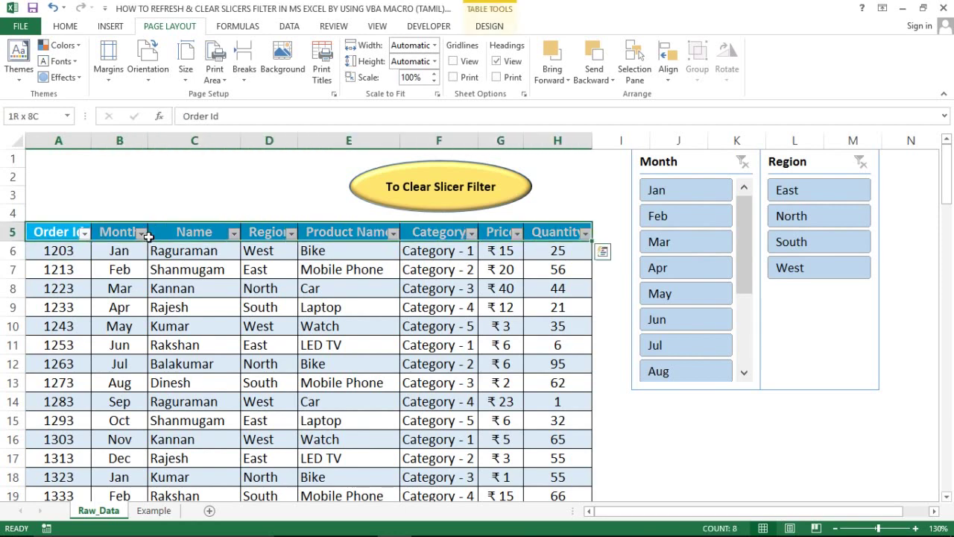
Browse the Category and Product Name columns, jumping to the bottom and back to the top.
{"action": "left_click", "coordinate": [406, 307]}
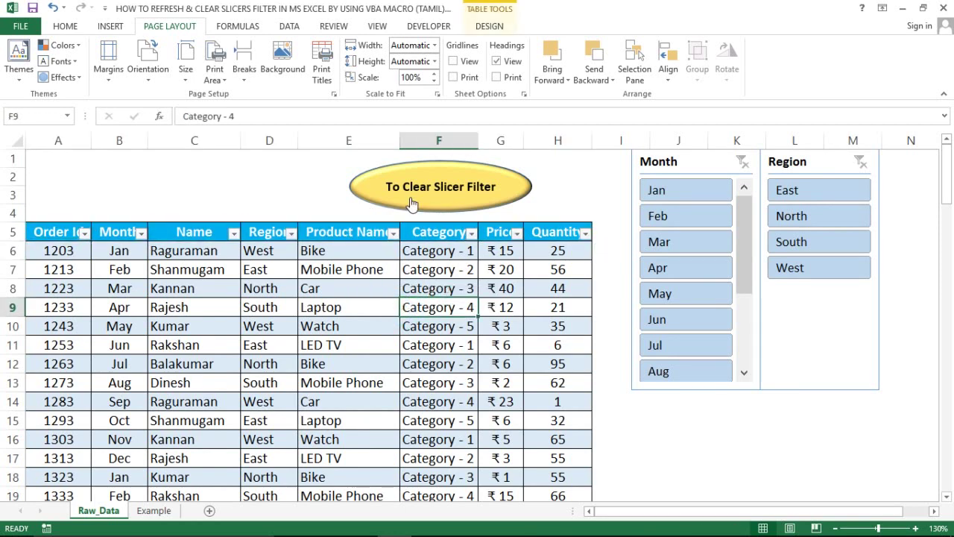
{"action": "left_click", "coordinate": [309, 273]}
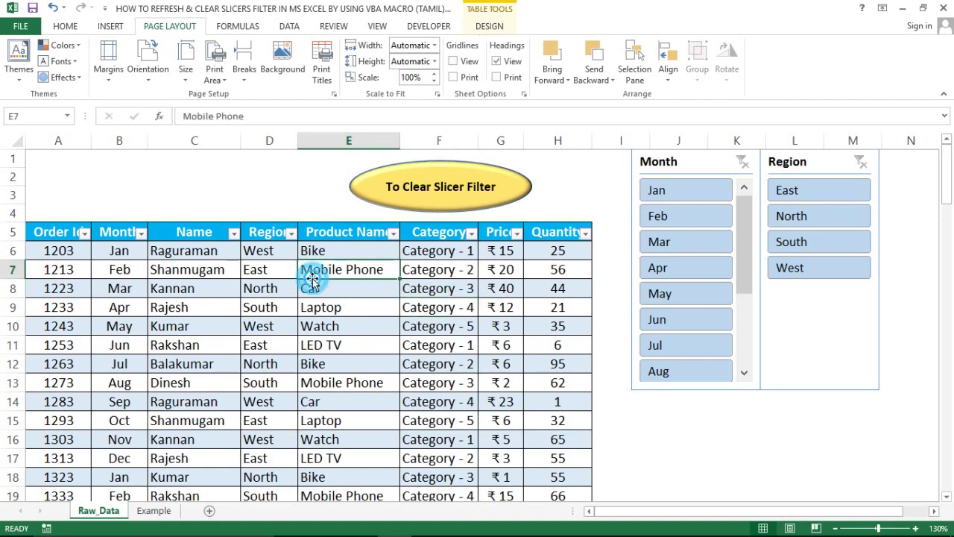
{"action": "key", "text": "ctrl+Down"}
{"action": "left_click", "coordinate": [381, 231]}
{"action": "key", "text": "ctrl+Up"}
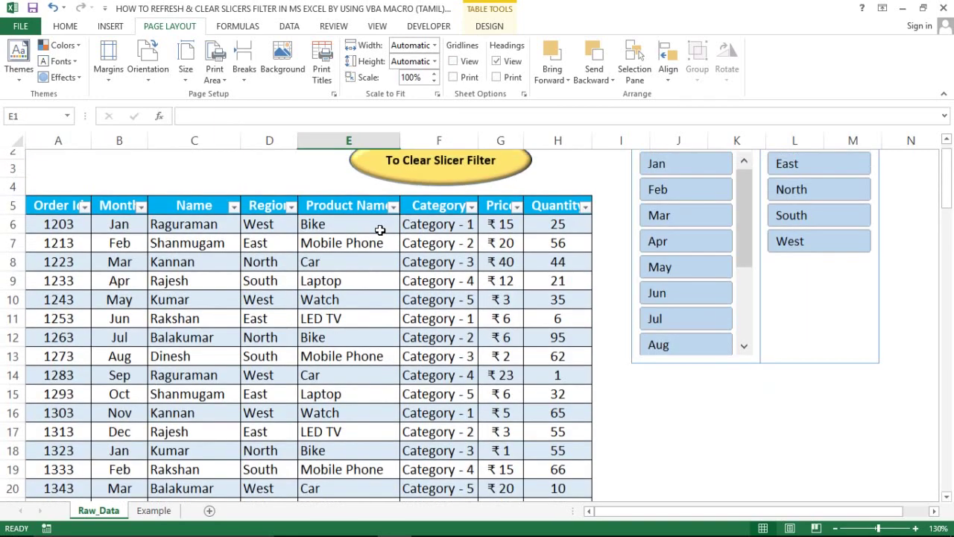
{"action": "key", "text": "Up"}
{"action": "key", "text": "Up"}
{"action": "key", "text": "Up"}
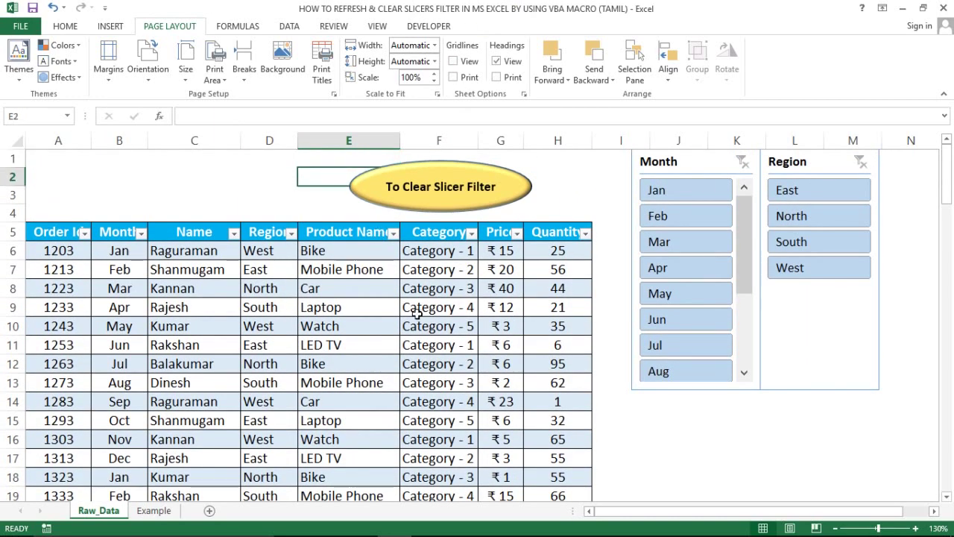
{"action": "left_click", "coordinate": [416, 314]}
Filter the table to Feb rows with the Month slicer.
{"action": "left_click", "coordinate": [489, 27]}
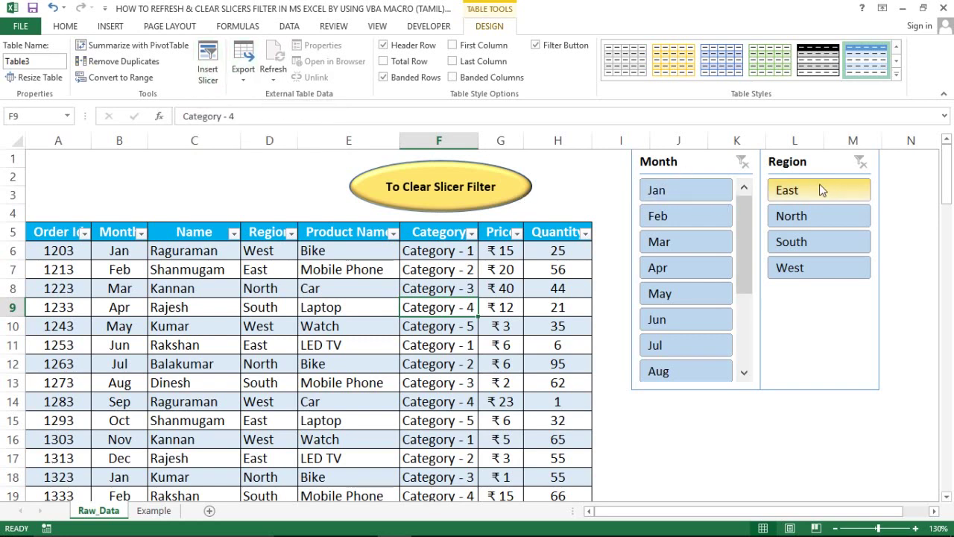
{"action": "left_click", "coordinate": [537, 270]}
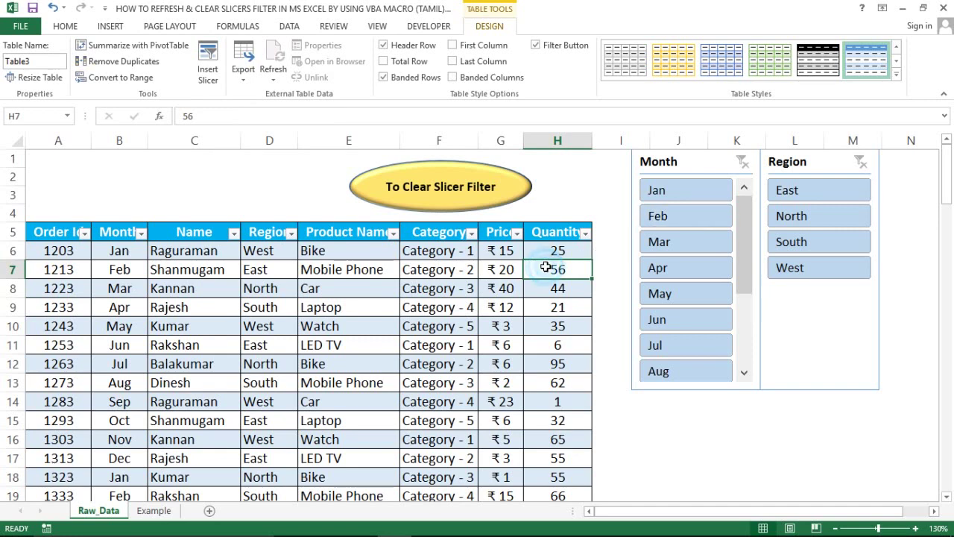
{"action": "left_click", "coordinate": [657, 218]}
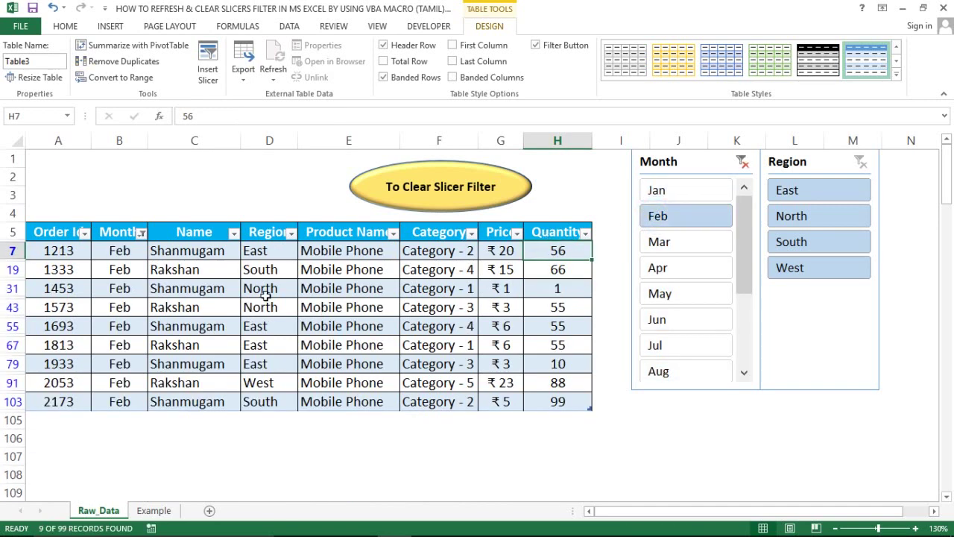
Check the Month column filter without changes, then narrow the rows to the North region.
{"action": "left_click", "coordinate": [142, 233]}
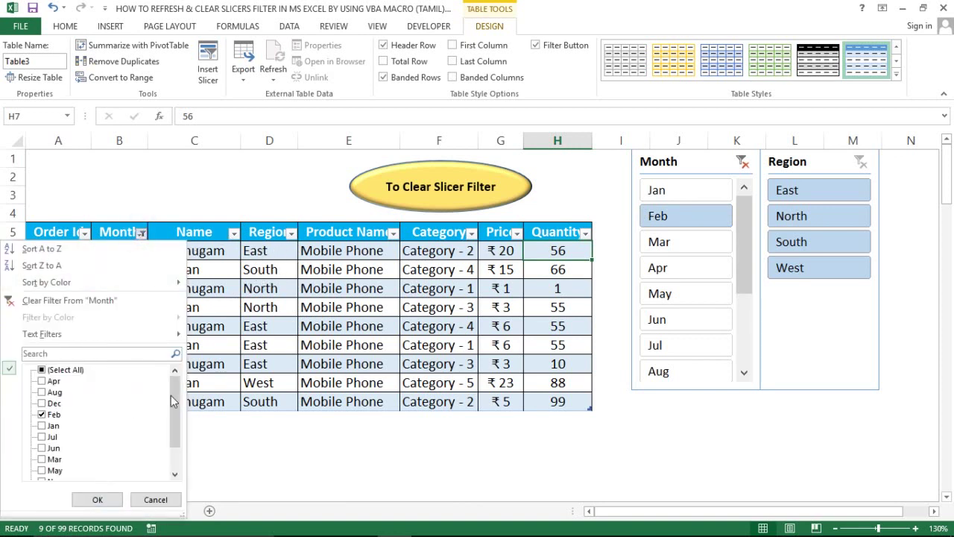
{"action": "mouse_move", "coordinate": [173, 397]}
{"action": "left_mouse_down"}
{"action": "mouse_move", "coordinate": [181, 428]}
{"action": "mouse_move", "coordinate": [181, 411]}
{"action": "left_mouse_up"}
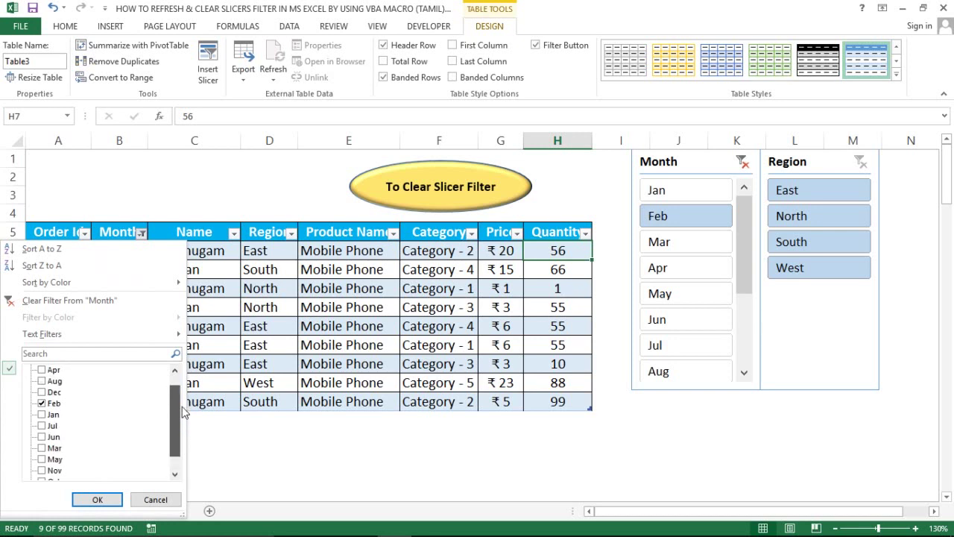
{"action": "left_click", "coordinate": [162, 505]}
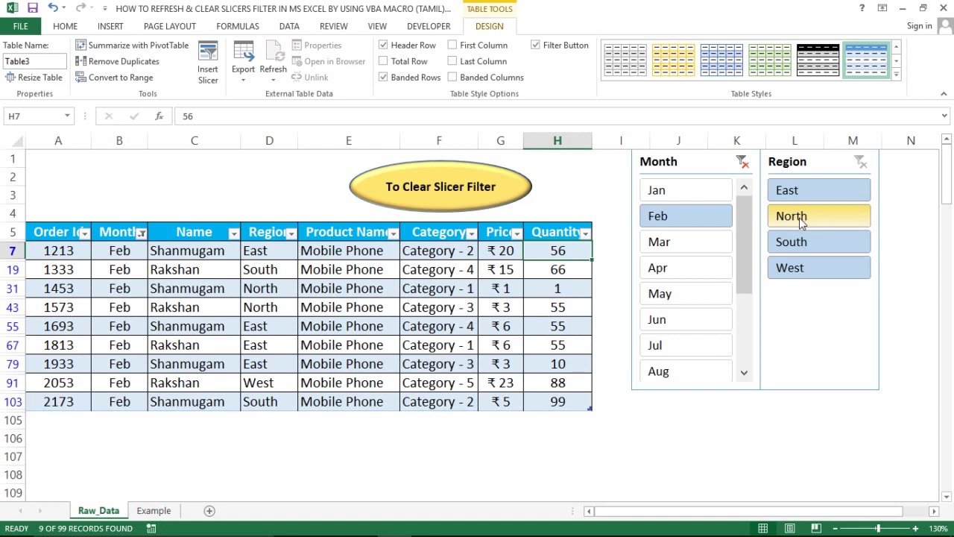
{"action": "left_click", "coordinate": [801, 222]}
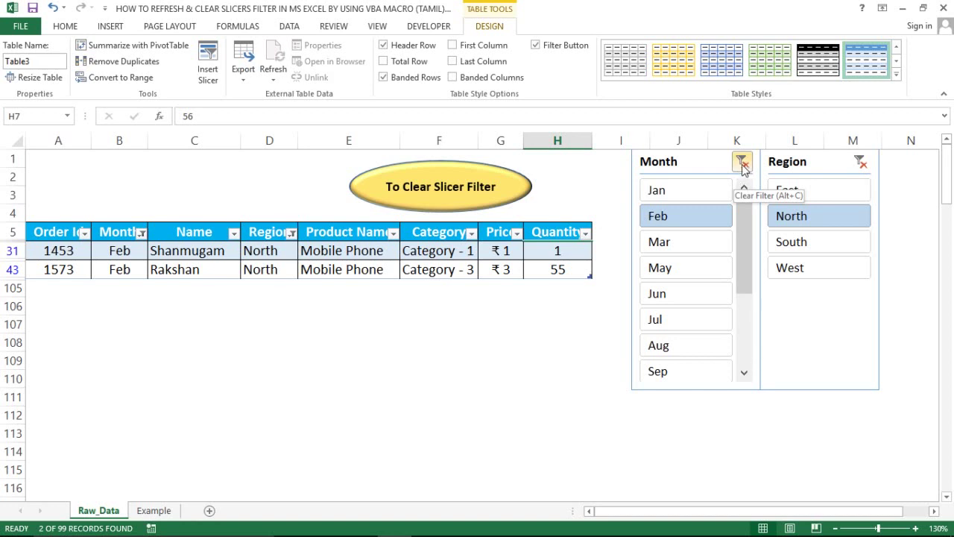
Clear the Month slicer and the Region slicer's North filter so all orders show.
{"action": "left_click", "coordinate": [742, 162]}
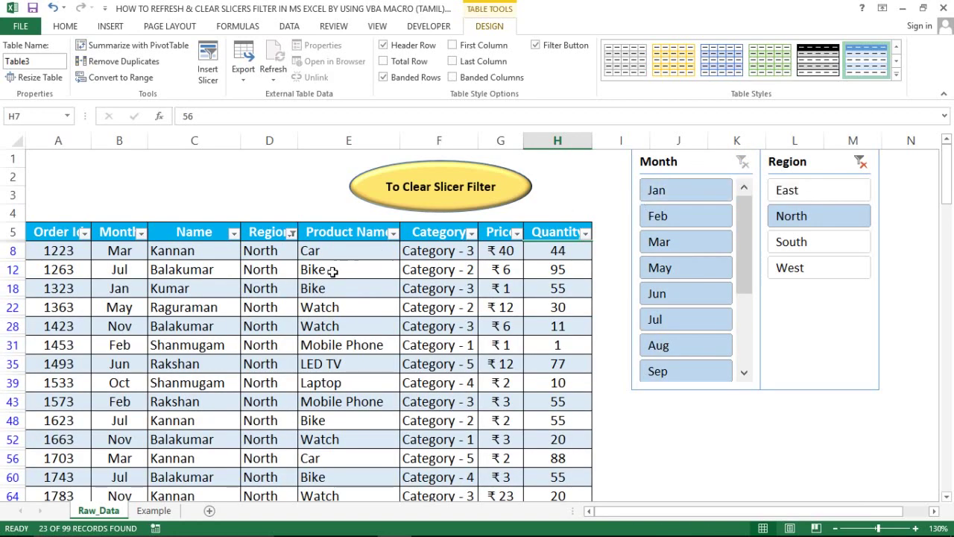
{"action": "left_click", "coordinate": [861, 163]}
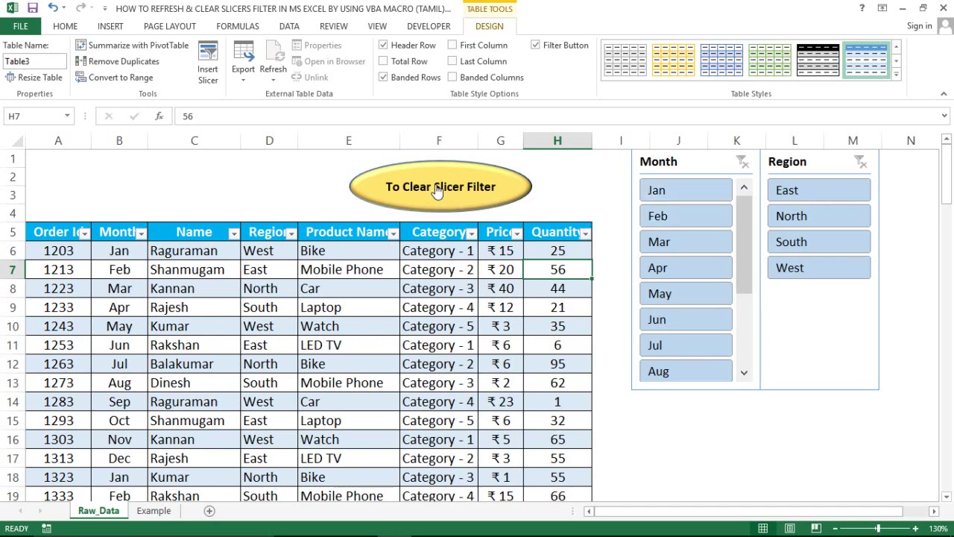
Filter to Mar and West, then reset both slicers with the To Clear Slicer Filter button.
{"action": "left_click", "coordinate": [667, 246]}
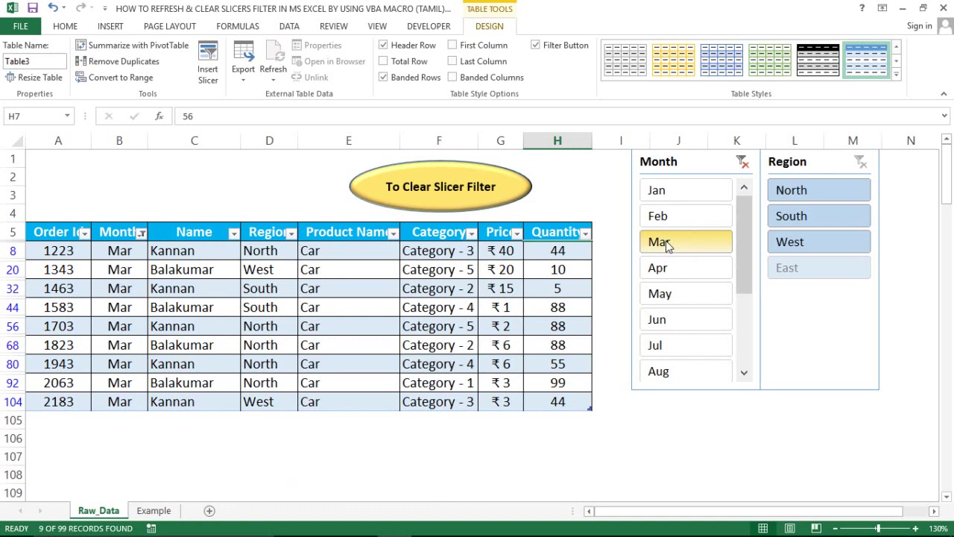
{"action": "left_click", "coordinate": [795, 246]}
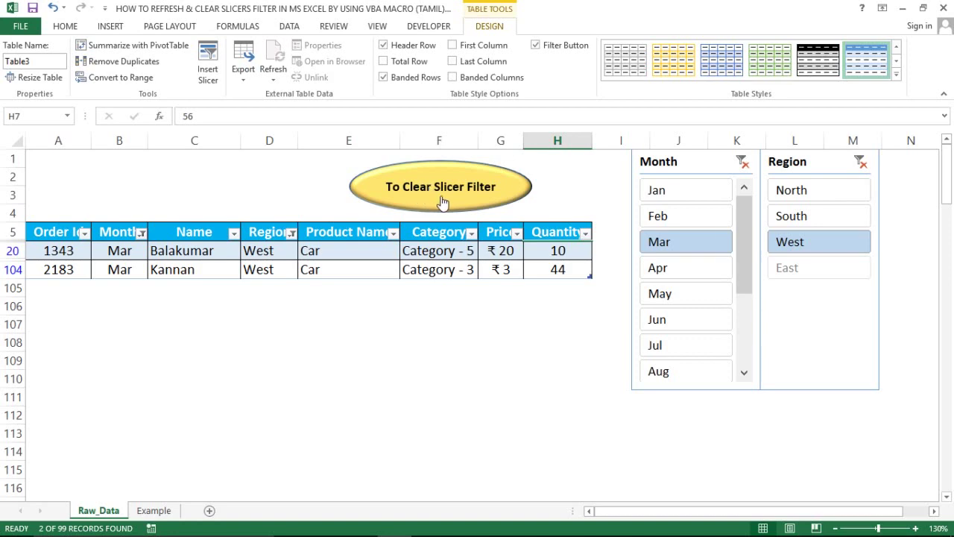
{"action": "left_click", "coordinate": [441, 203]}
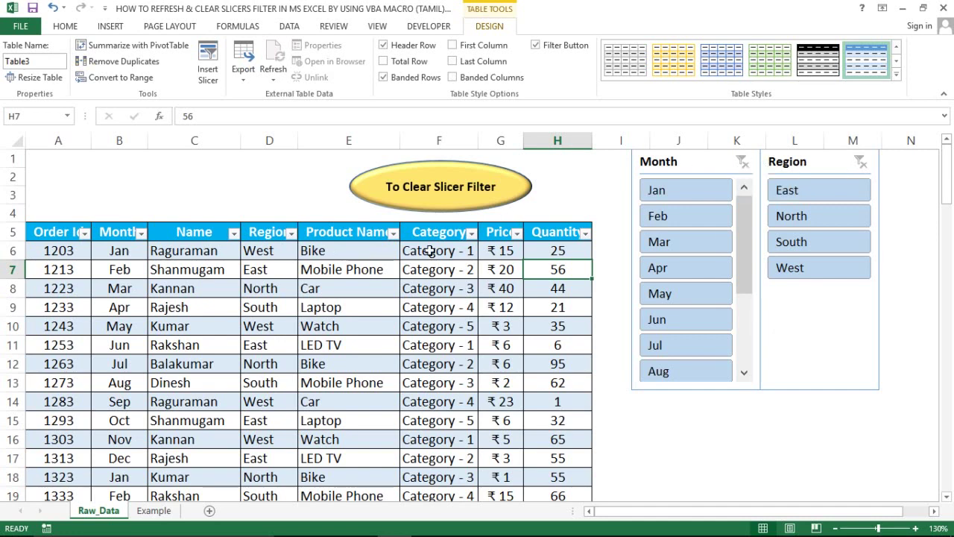
Filter to May and East, reset with the To Clear Slicer Filter button, then select cells E8 and E6.
{"action": "left_click", "coordinate": [665, 297]}
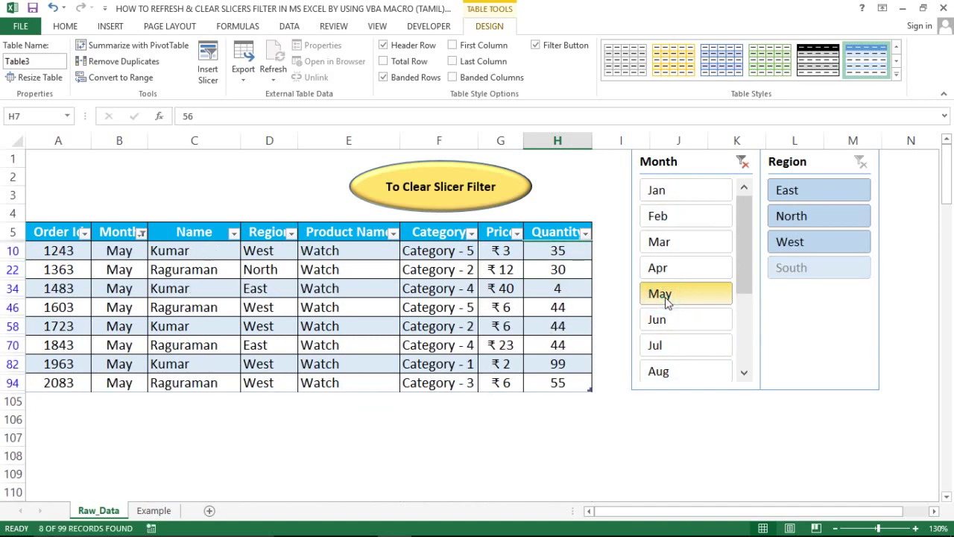
{"action": "left_click", "coordinate": [798, 195]}
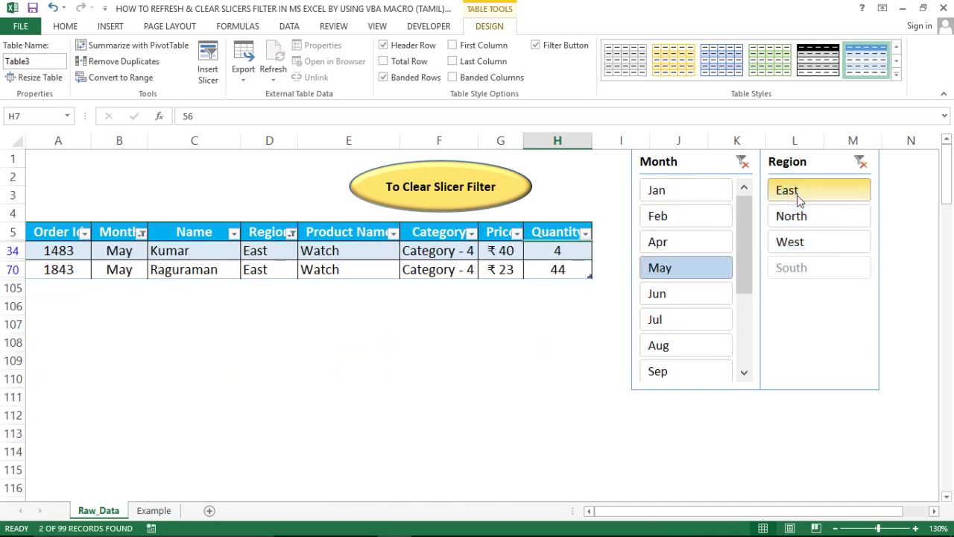
{"action": "left_click", "coordinate": [431, 193]}
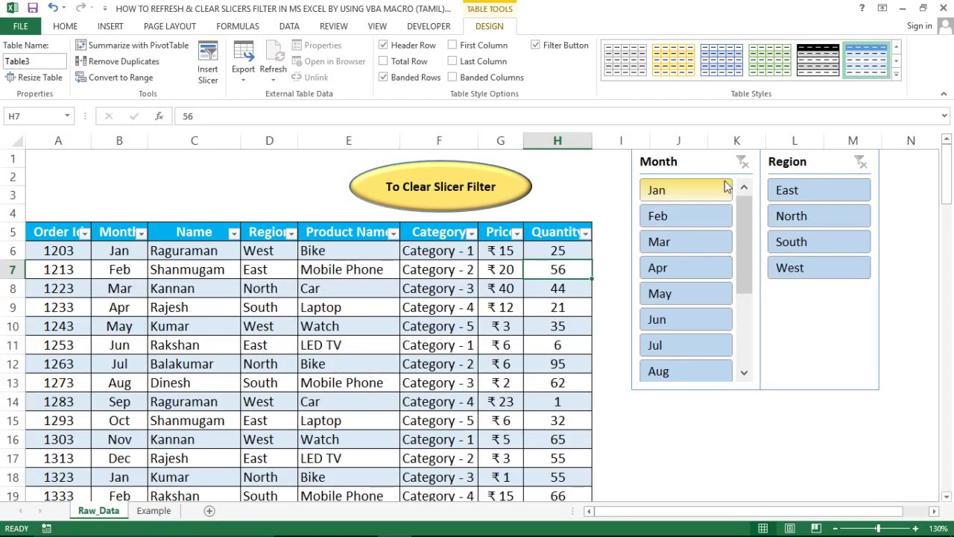
{"action": "left_click", "coordinate": [385, 281]}
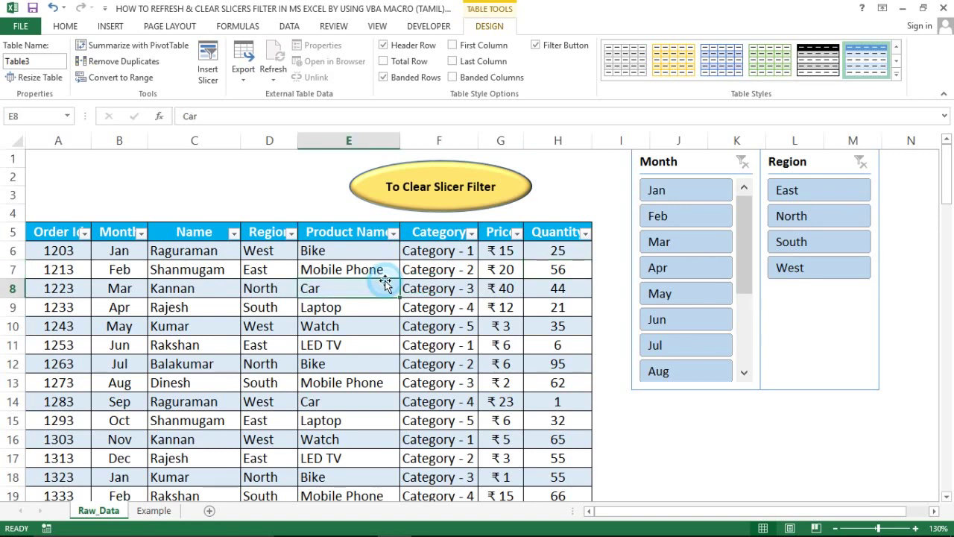
{"action": "left_click", "coordinate": [355, 243]}
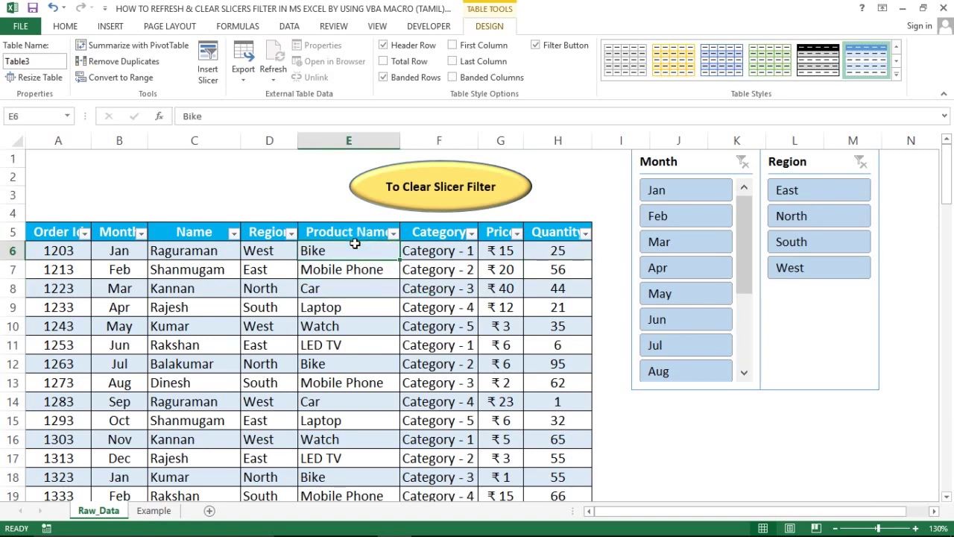
On the Example sheet, select the data range A1:H100.
{"action": "left_click", "coordinate": [148, 511]}
{"action": "left_click", "coordinate": [174, 237]}
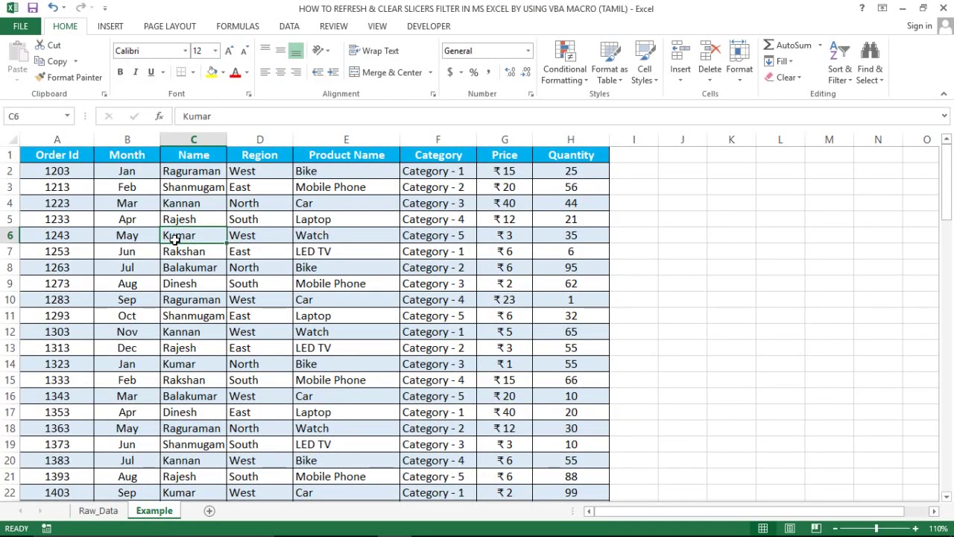
{"action": "key", "text": "ctrl+Up"}
{"action": "key", "text": "Left"}
{"action": "key", "text": "Left"}
{"action": "key", "text": "ctrl+a"}
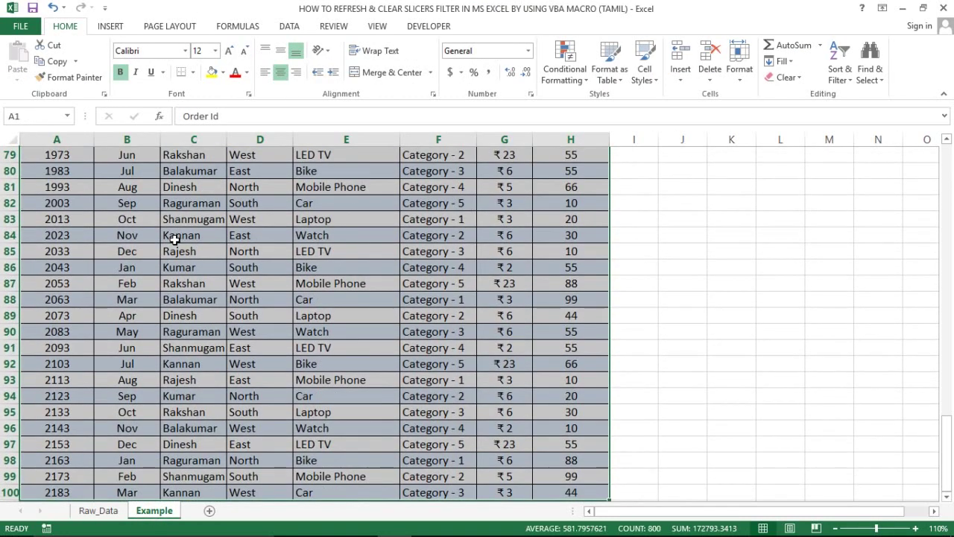
{"action": "key", "text": "ctrl+Home"}
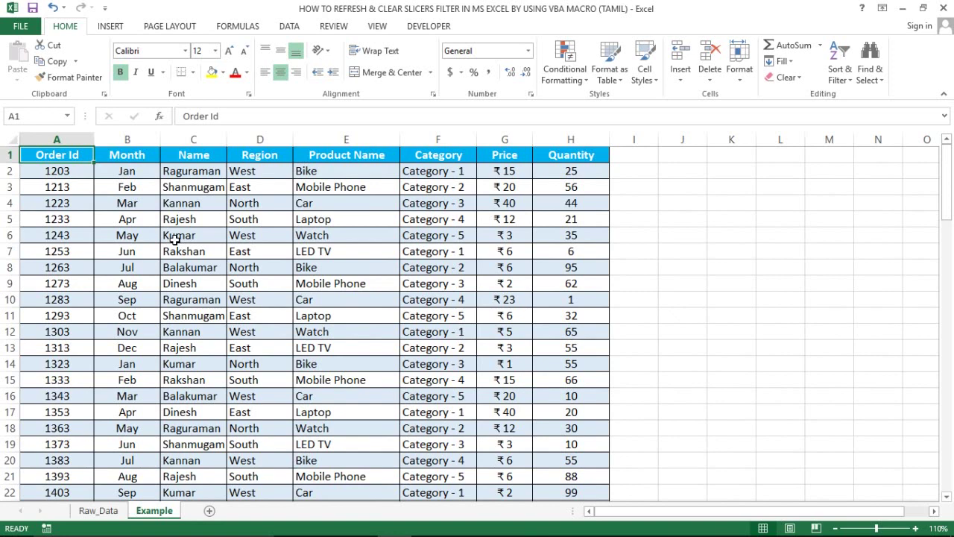
{"action": "key", "text": "ctrl+shift+Right"}
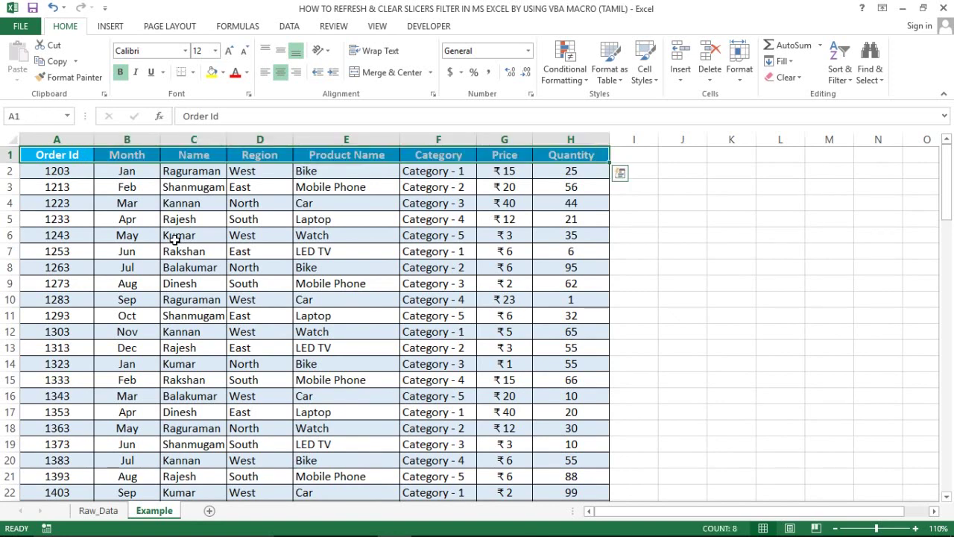
{"action": "key", "text": "ctrl+shift+Down"}
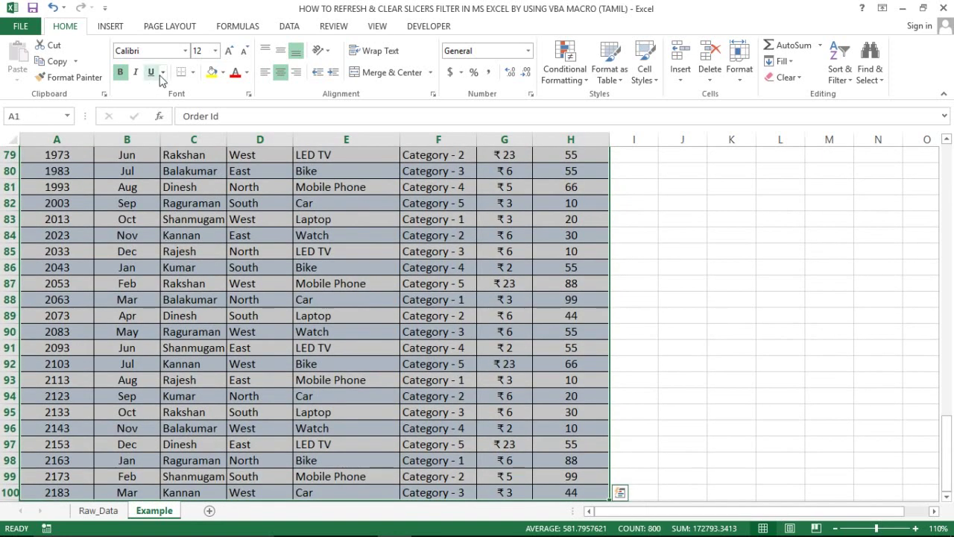
Insert a table from the selection with 'My table has headers' kept on.
{"action": "left_click", "coordinate": [110, 26]}
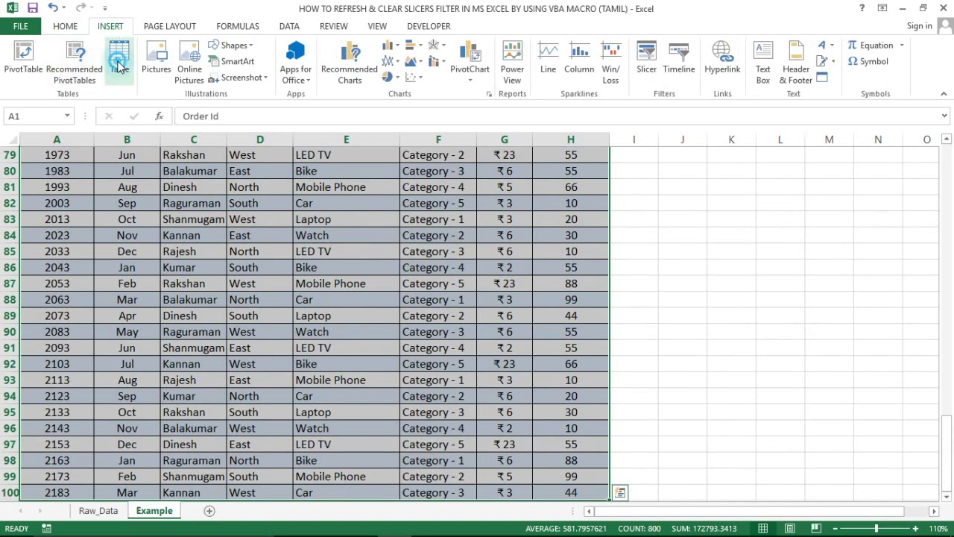
{"action": "left_click", "coordinate": [119, 60]}
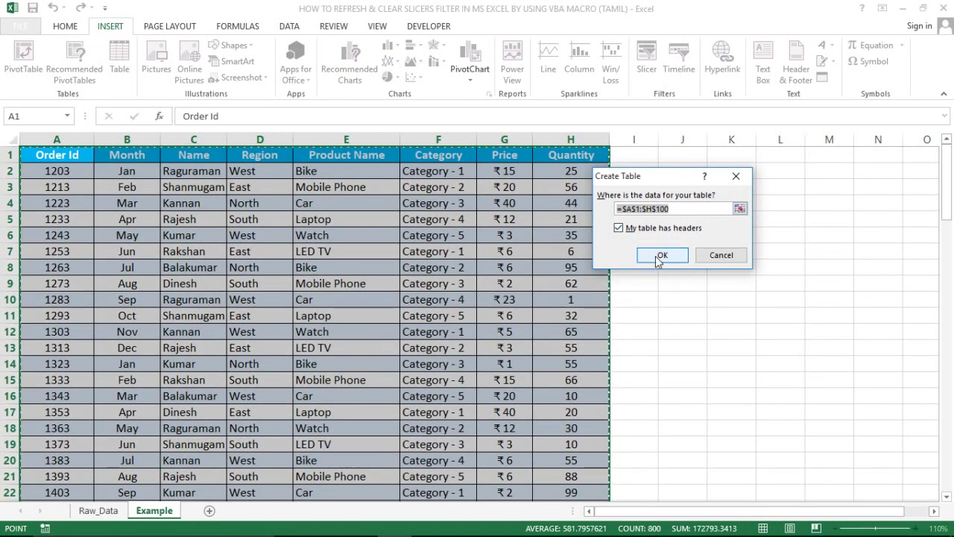
{"action": "left_click", "coordinate": [660, 254]}
Select the whole Table2 via the Name Box, then pick cell D4 and show Table Design.
{"action": "left_click", "coordinate": [296, 187]}
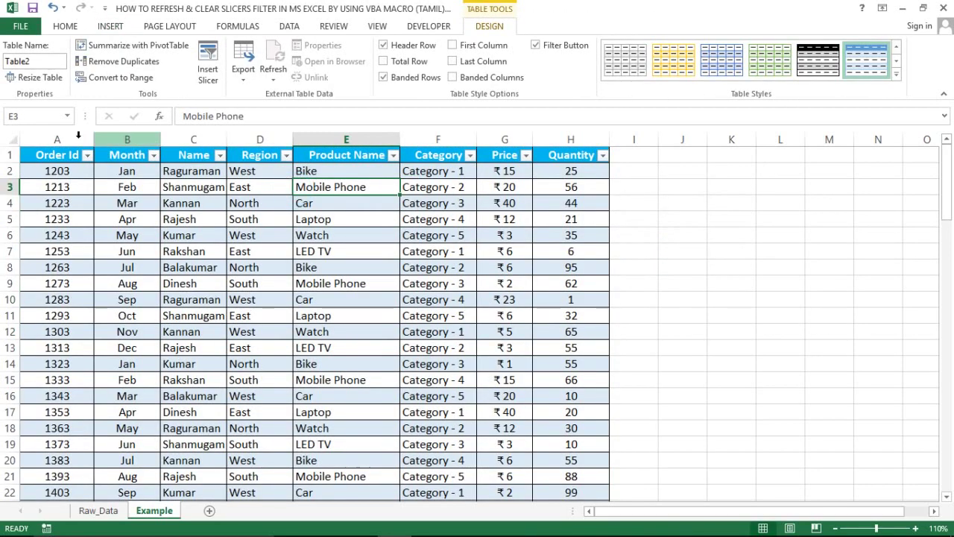
{"action": "left_click", "coordinate": [67, 116]}
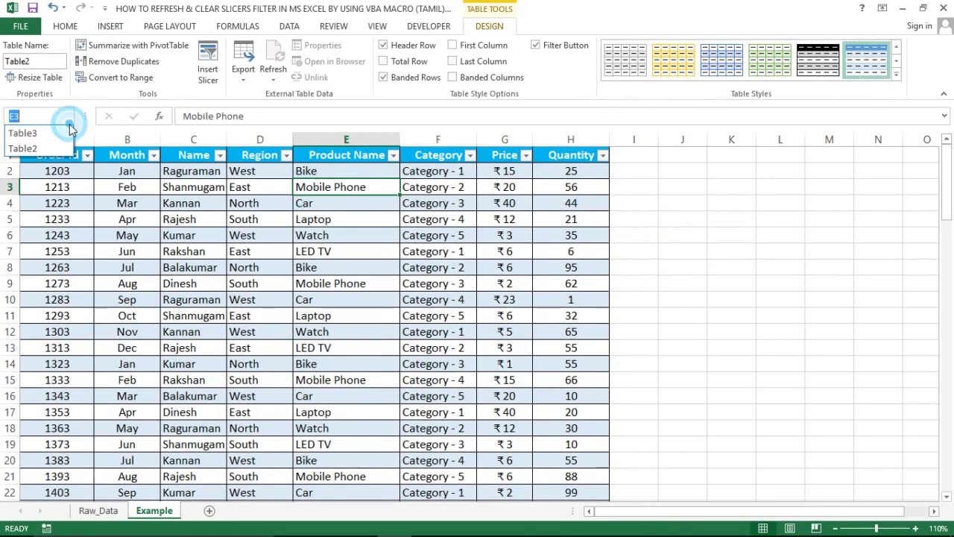
{"action": "left_click", "coordinate": [26, 148]}
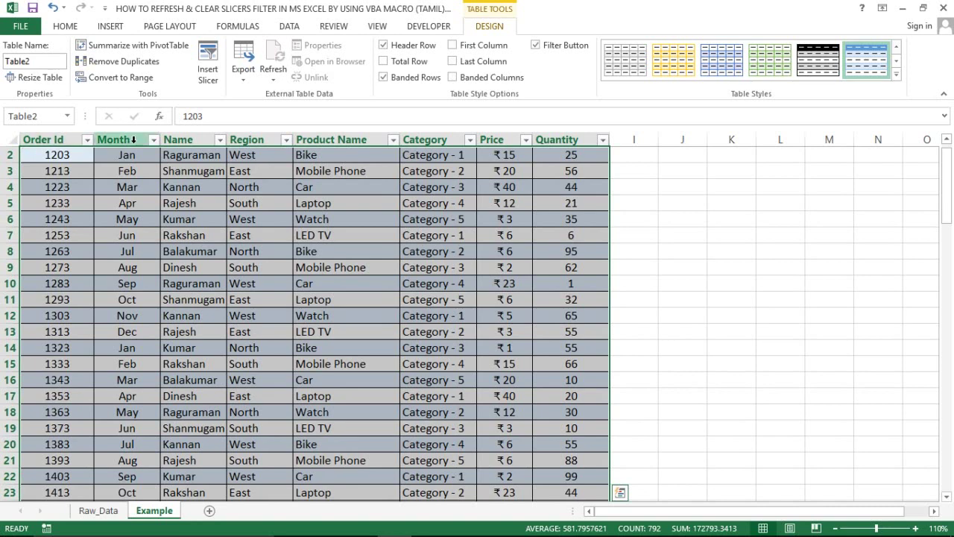
{"action": "left_click", "coordinate": [112, 183]}
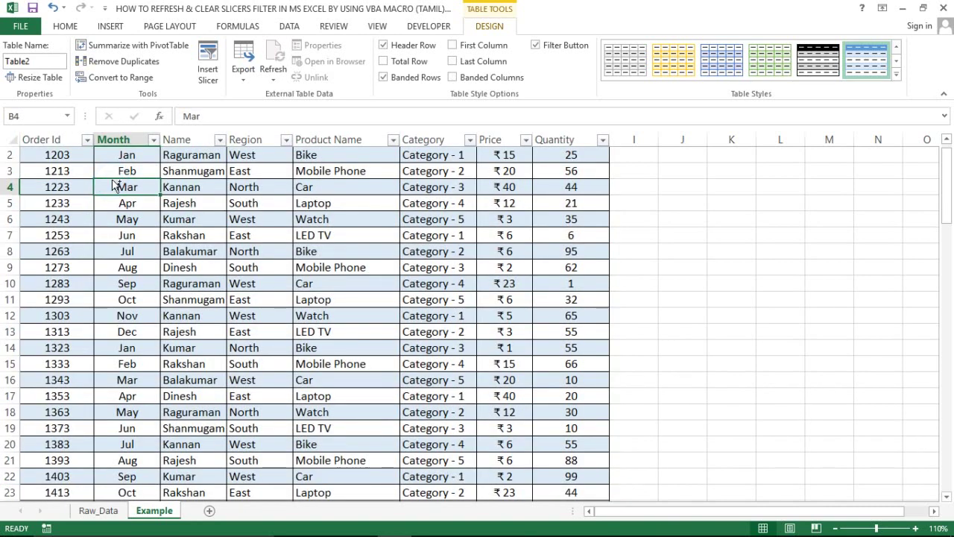
{"action": "scroll", "coordinate": [112, 182], "scroll_direction": "up", "scroll_amount": 1}
{"action": "left_click", "coordinate": [249, 207]}
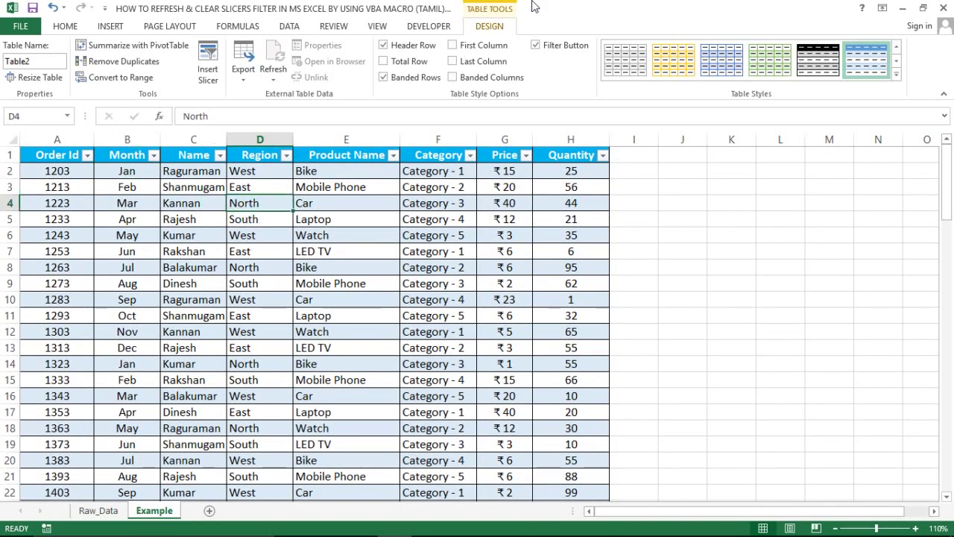
{"action": "left_click", "coordinate": [490, 28]}
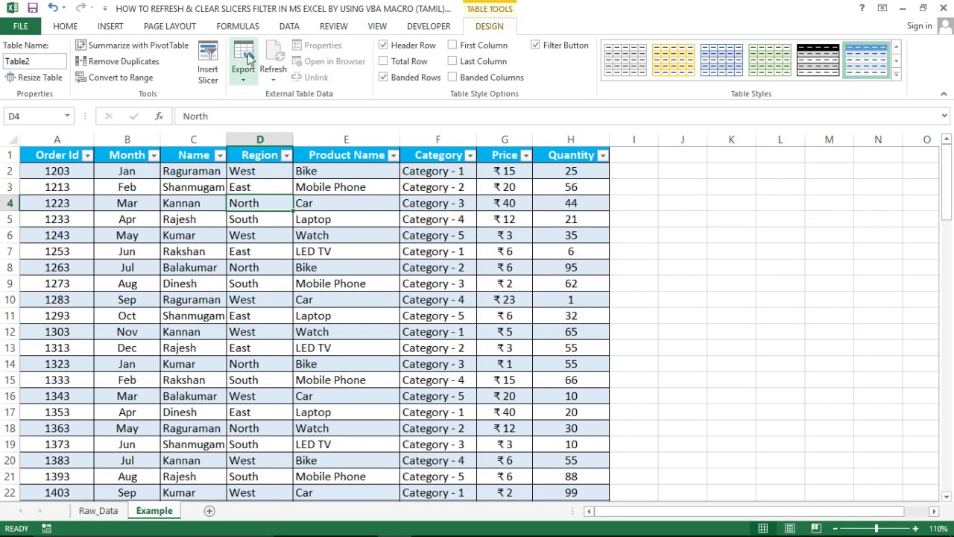
Insert a Month slicer and move it beside the table around columns J–L.
{"action": "left_click", "coordinate": [208, 69]}
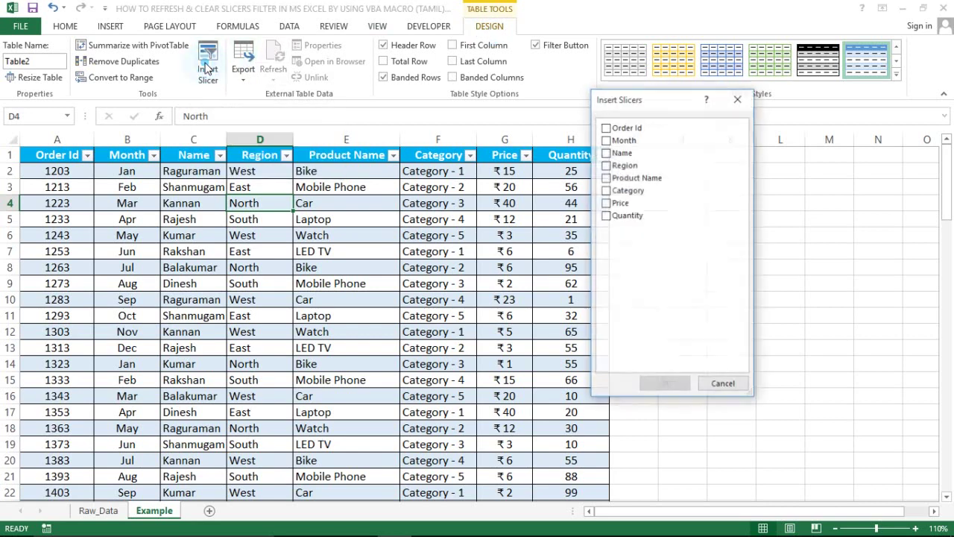
{"action": "left_click", "coordinate": [623, 140]}
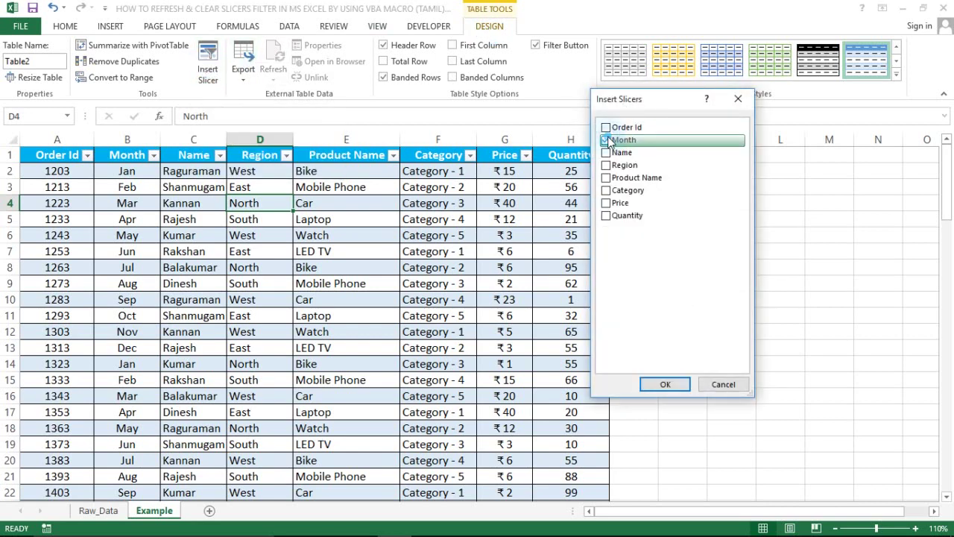
{"action": "left_click", "coordinate": [651, 383]}
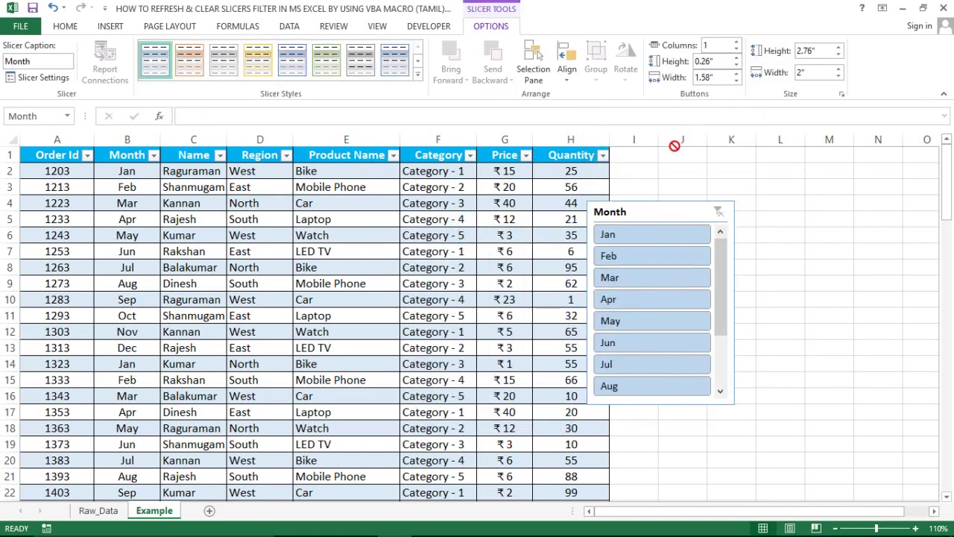
{"action": "mouse_move", "coordinate": [468, 234]}
{"action": "left_mouse_down"}
{"action": "mouse_move", "coordinate": [737, 161]}
{"action": "mouse_move", "coordinate": [678, 164]}
{"action": "left_mouse_up"}
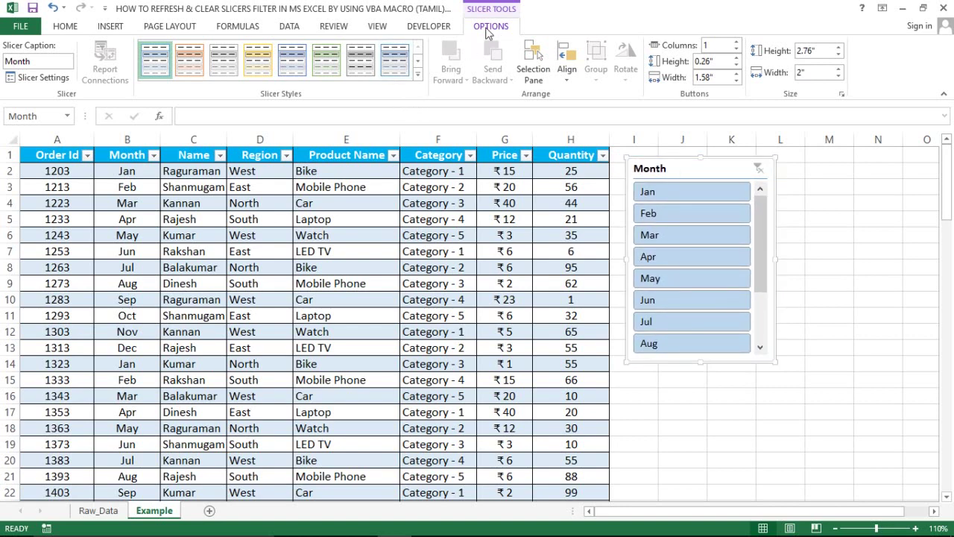
Insert a Region slicer and place it next to the Month slicer.
{"action": "left_click", "coordinate": [422, 167]}
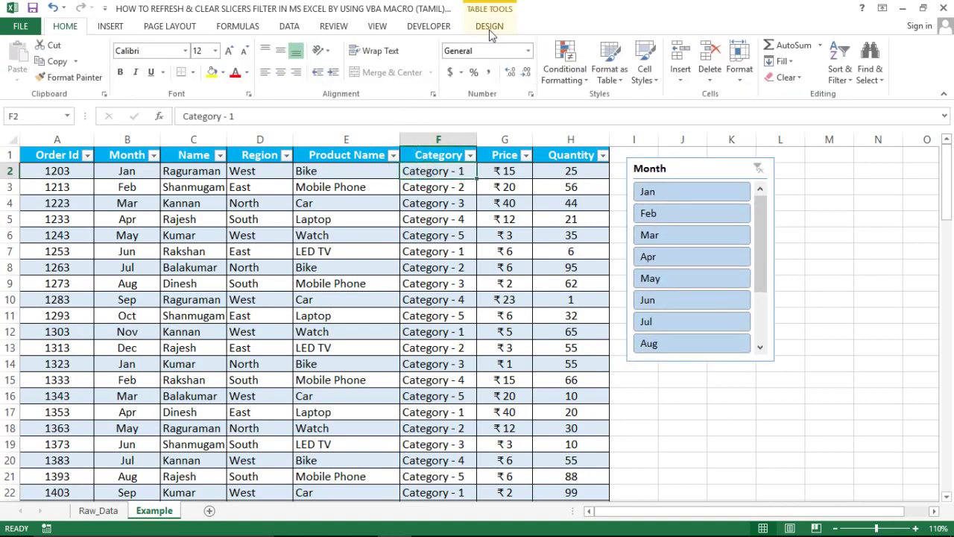
{"action": "left_click", "coordinate": [489, 26]}
{"action": "left_click", "coordinate": [207, 68]}
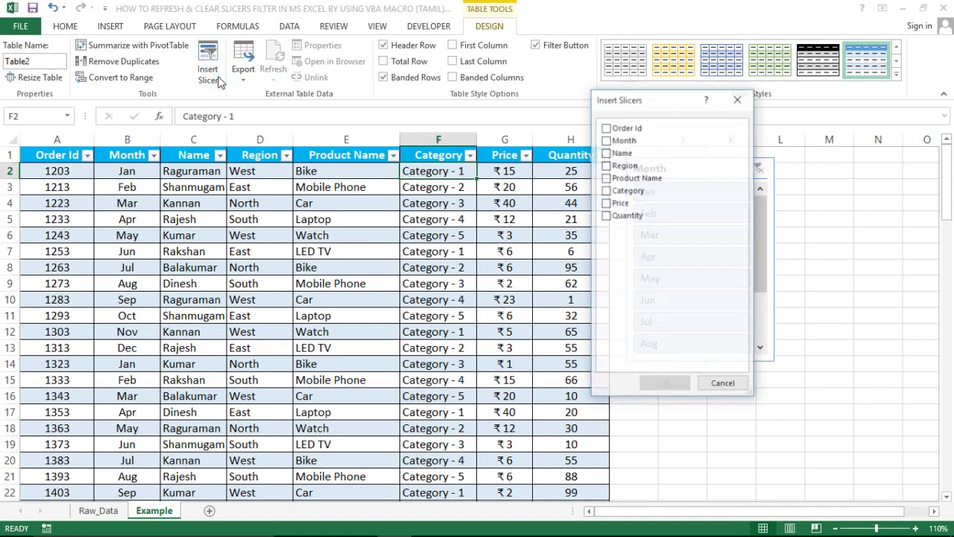
{"action": "left_click", "coordinate": [607, 166]}
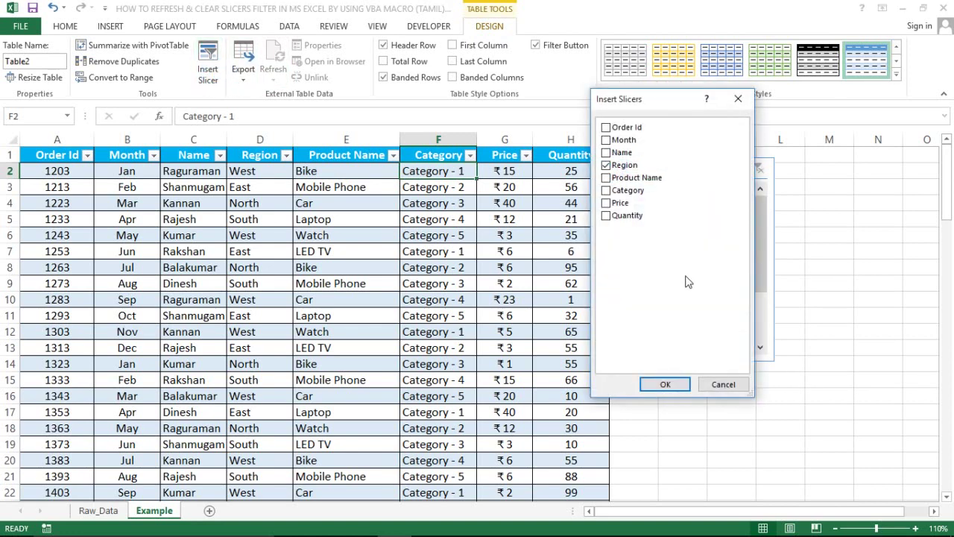
{"action": "left_click", "coordinate": [653, 387]}
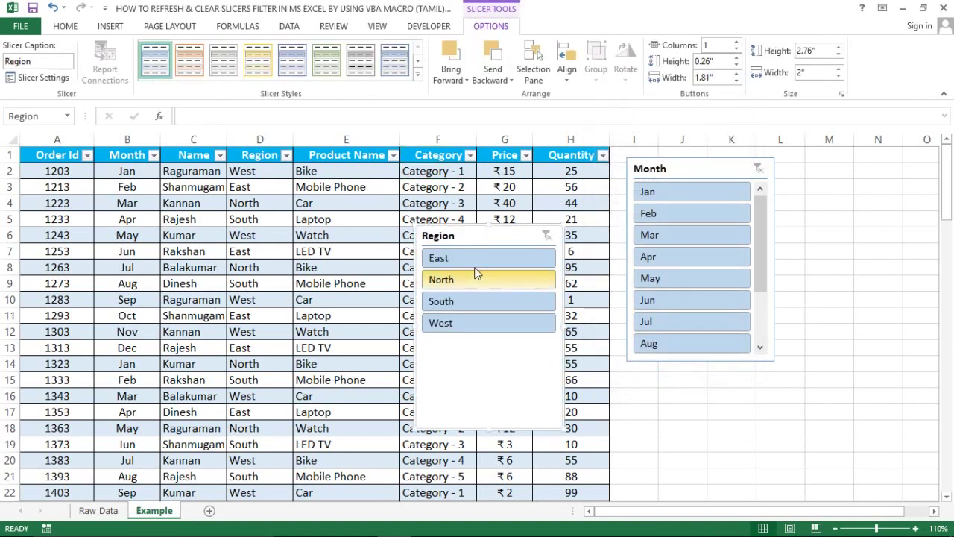
{"action": "mouse_move", "coordinate": [494, 236]}
{"action": "left_mouse_down"}
{"action": "mouse_move", "coordinate": [617, 231]}
{"action": "mouse_move", "coordinate": [854, 171]}
{"action": "left_mouse_up"}
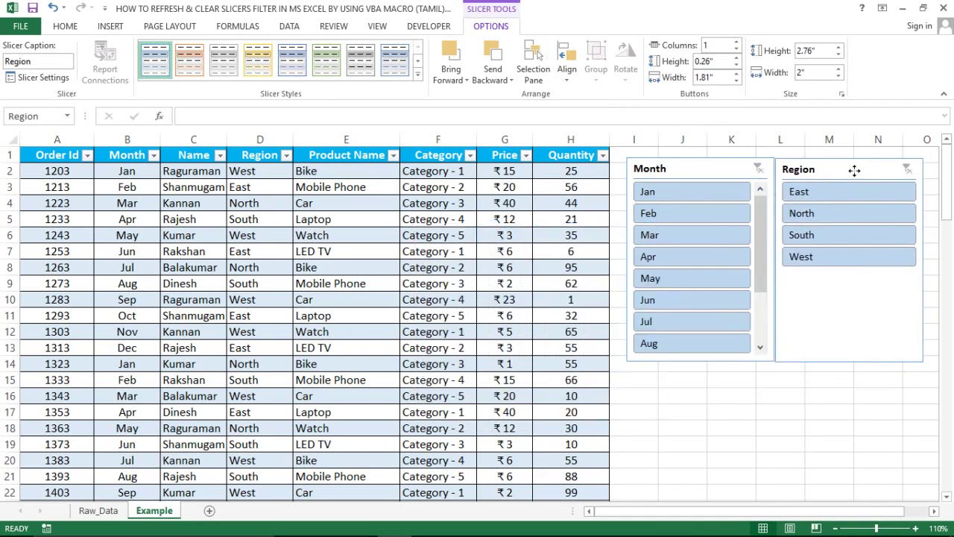
Filter the table to Feb and South with the slicers, then switch to the Raw_Data sheet.
{"action": "left_click", "coordinate": [665, 214]}
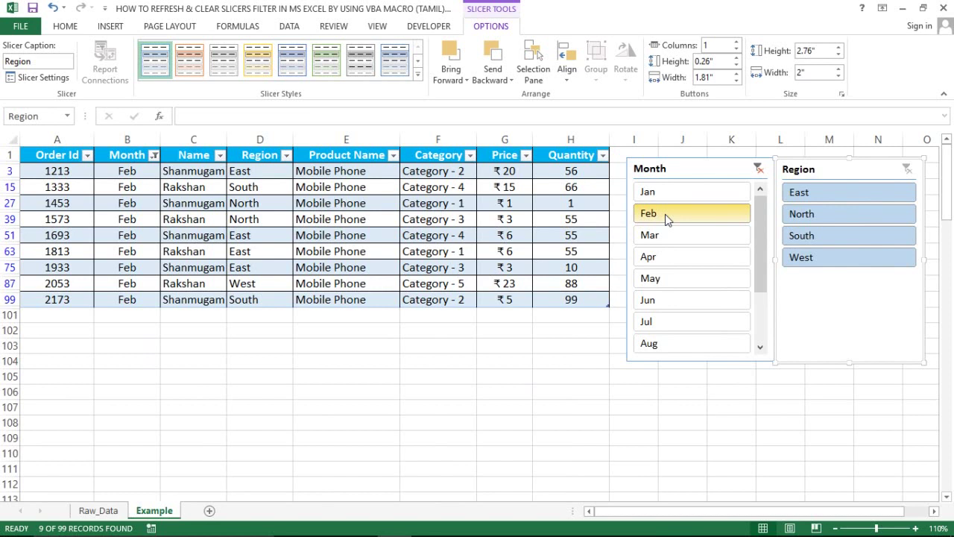
{"action": "left_click", "coordinate": [809, 236]}
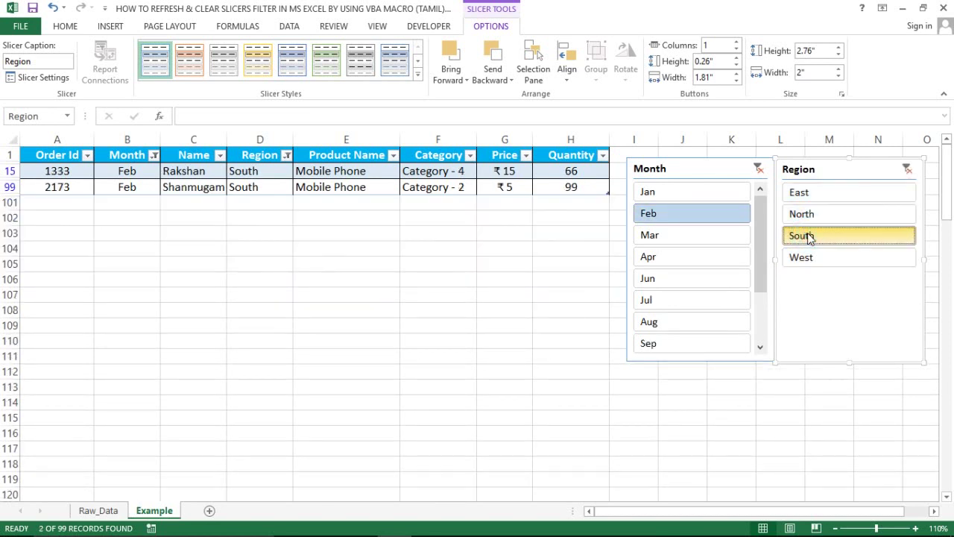
{"action": "left_click_drag", "start_coordinate": [278, 233], "coordinate": [422, 158]}
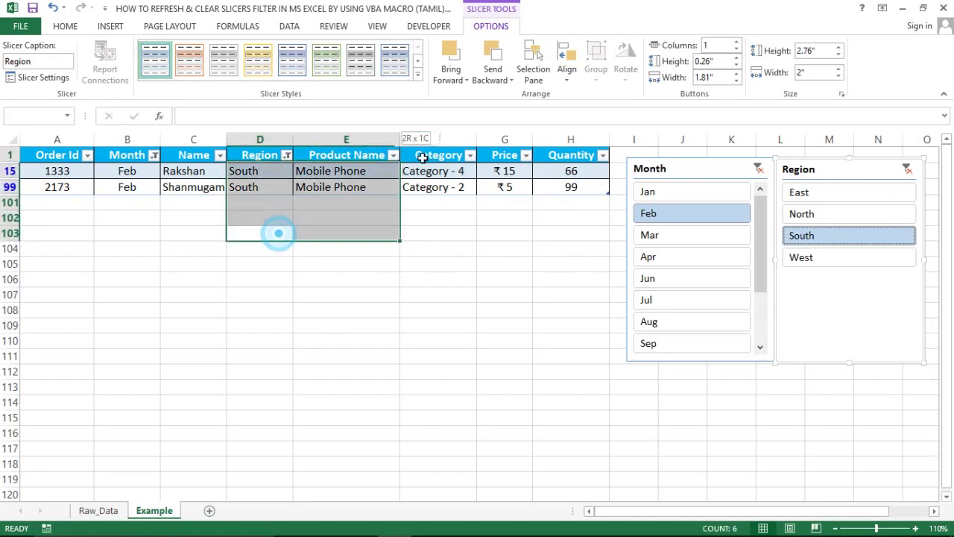
{"action": "left_click", "coordinate": [349, 203]}
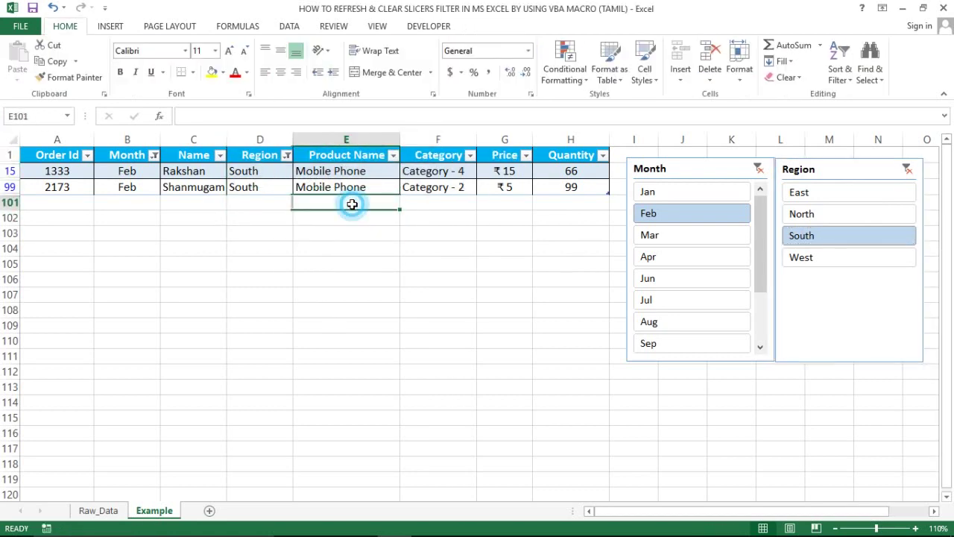
{"action": "left_click", "coordinate": [100, 510]}
Select cells D11 and F11 on Raw_Data, then open the VBA editor with Alt+F11.
{"action": "left_click", "coordinate": [274, 353]}
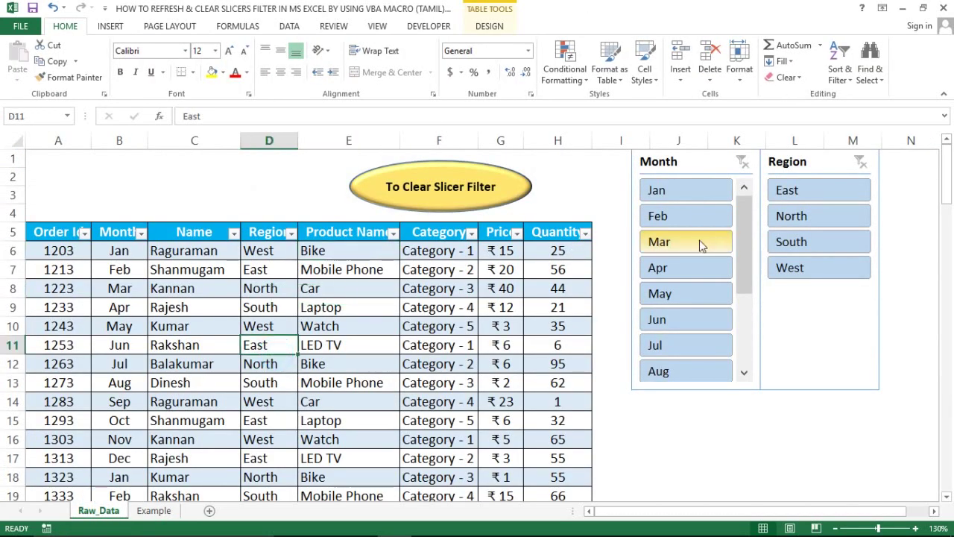
{"action": "left_click", "coordinate": [440, 341]}
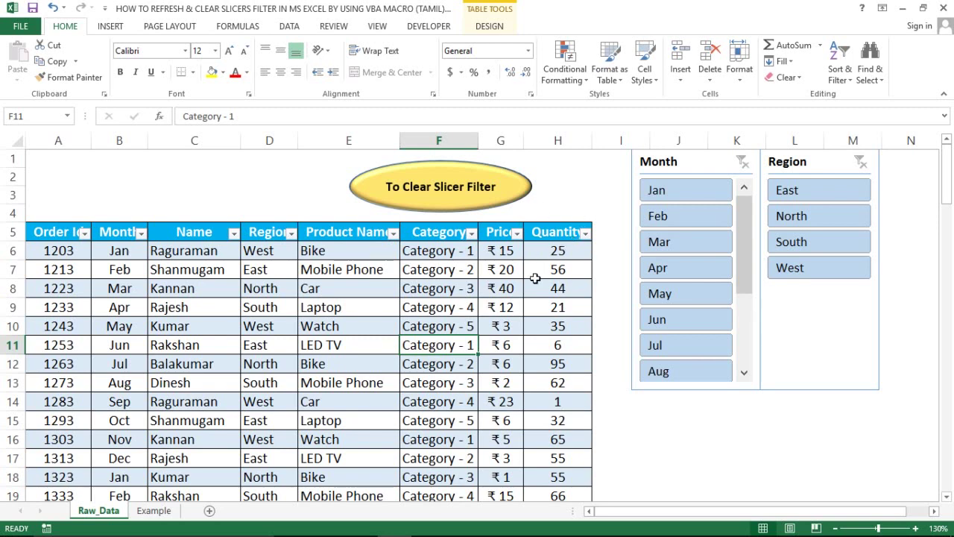
{"action": "key", "text": "alt+F11"}
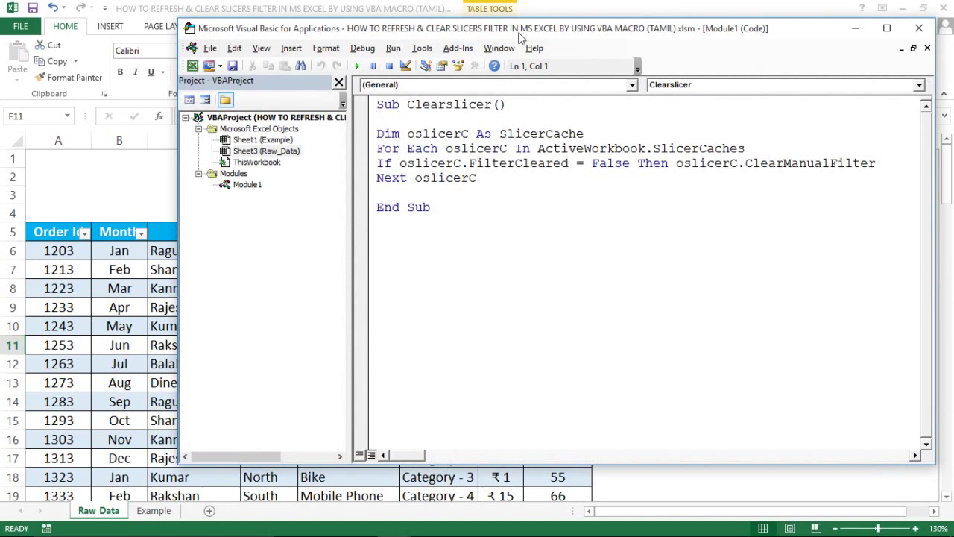
Open Module1's code in a maximized editor with a wider project panel.
{"action": "left_click", "coordinate": [249, 186]}
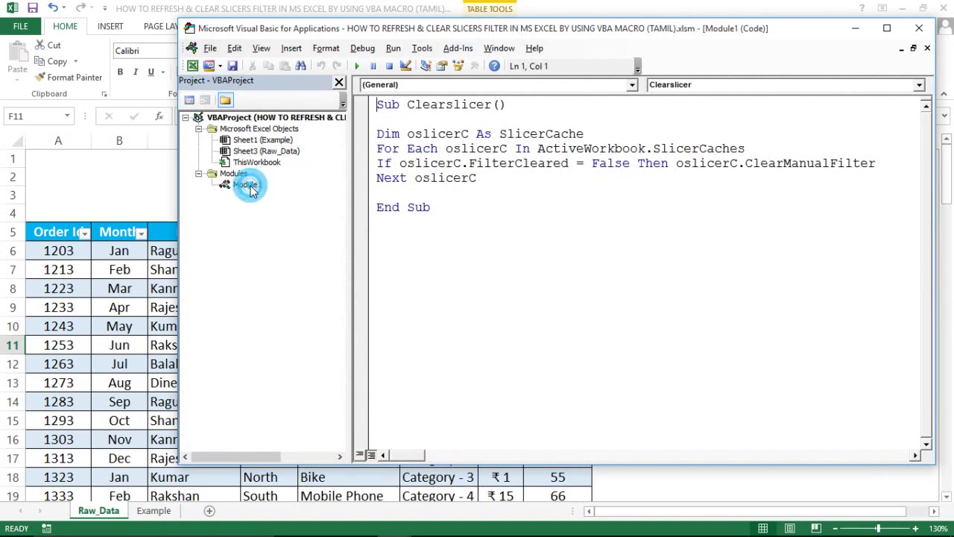
{"action": "double_click", "coordinate": [251, 191]}
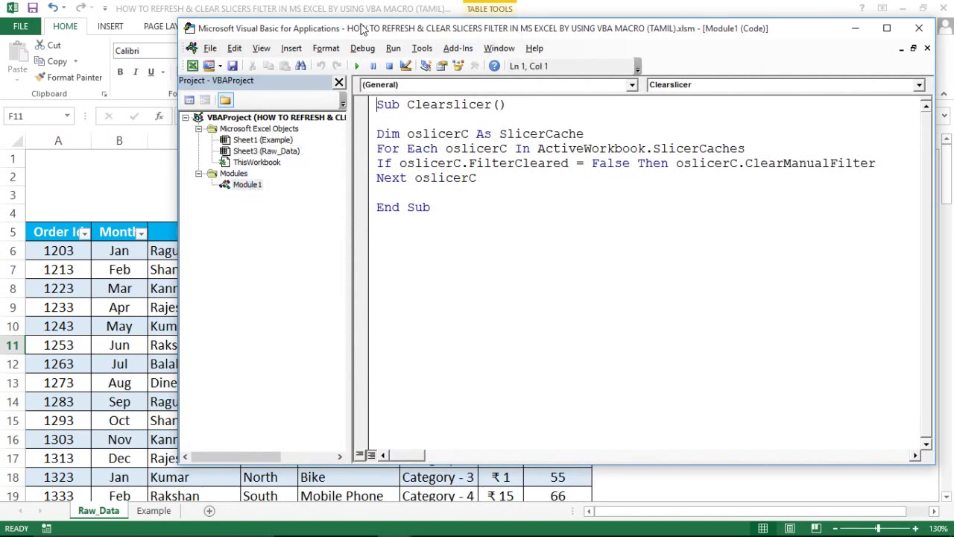
{"action": "double_click", "coordinate": [363, 28]}
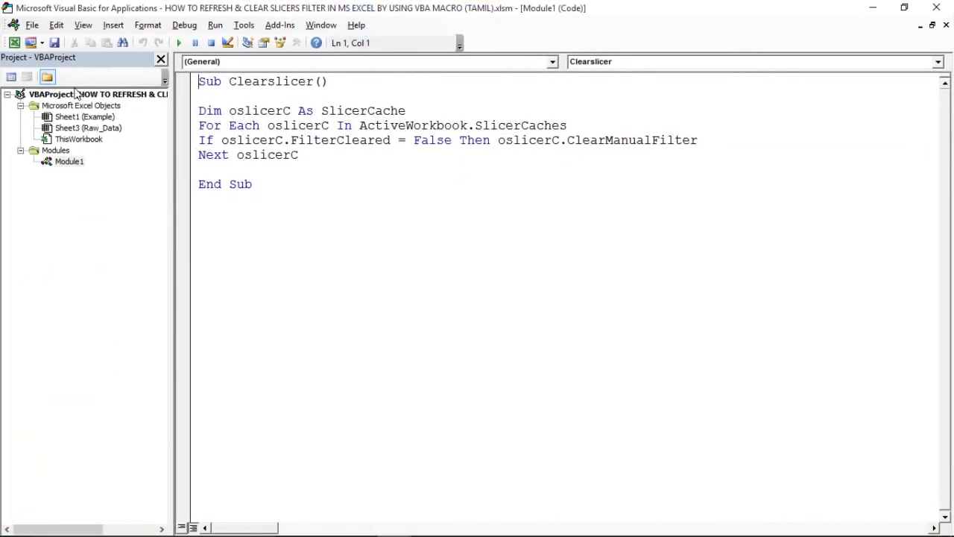
{"action": "left_click_drag", "start_coordinate": [171, 113], "coordinate": [232, 112]}
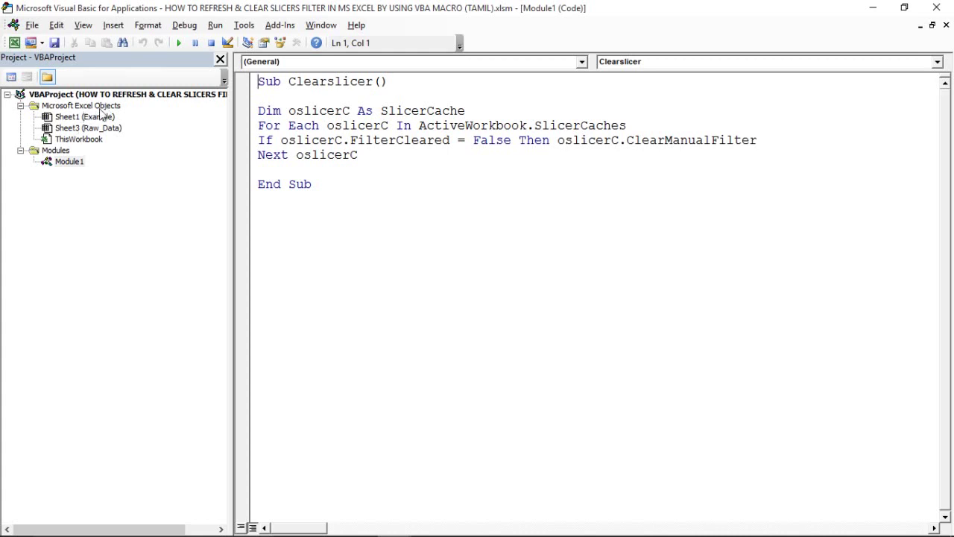
{"action": "double_click", "coordinate": [71, 164]}
Highlight the Clearslicer name, the Dim oslicerC As SlicerCache declaration and the For Each line.
{"action": "left_click", "coordinate": [349, 93]}
{"action": "left_click_drag", "start_coordinate": [288, 81], "coordinate": [375, 80]}
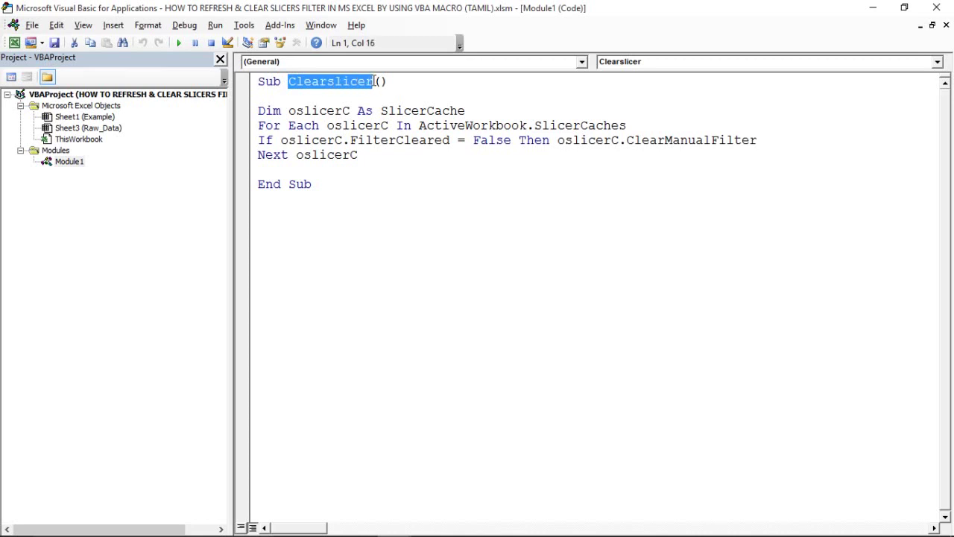
{"action": "left_click_drag", "start_coordinate": [258, 111], "coordinate": [358, 96]}
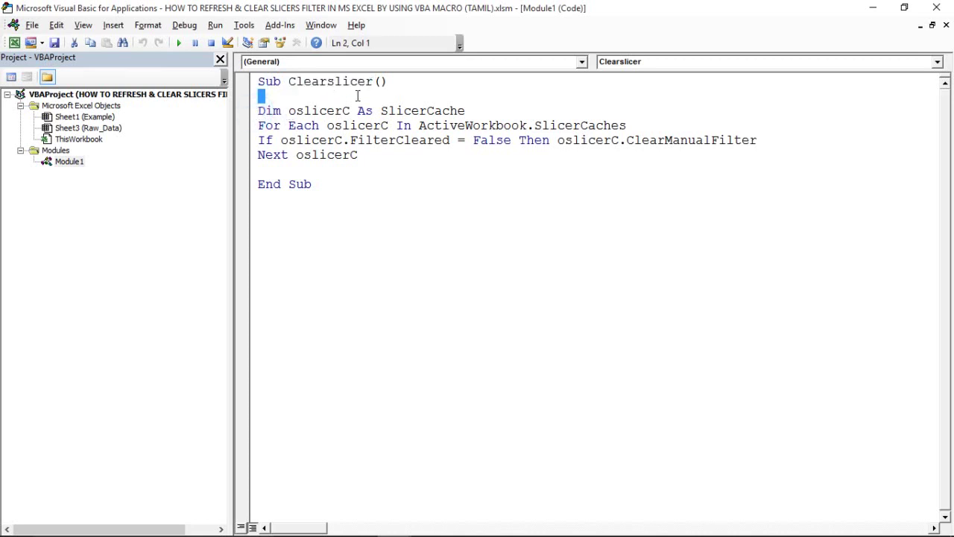
{"action": "left_click_drag", "start_coordinate": [443, 102], "coordinate": [468, 109]}
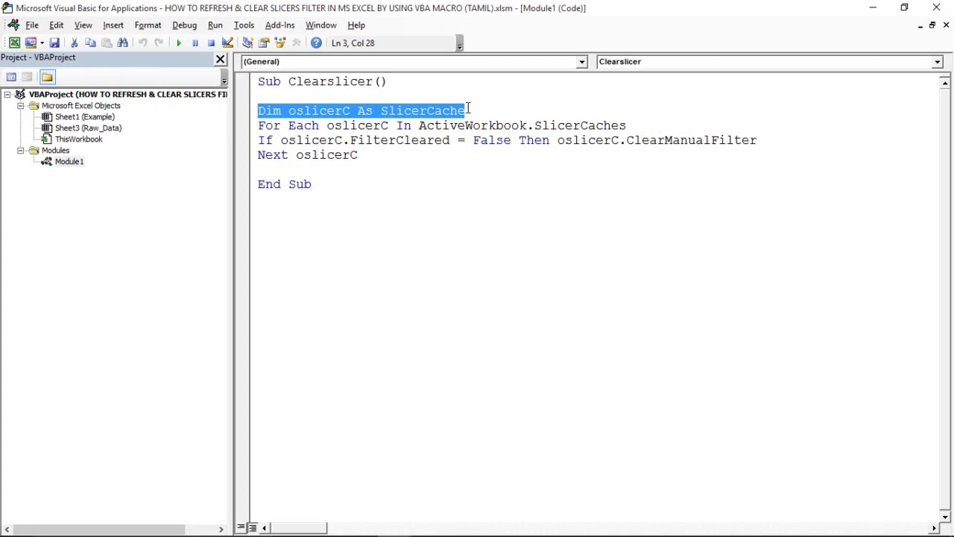
{"action": "left_click", "coordinate": [290, 111]}
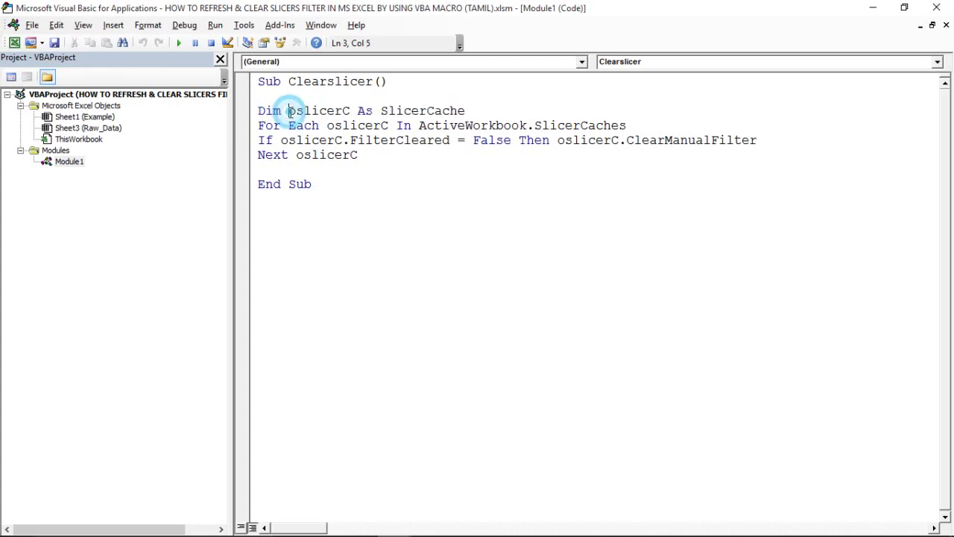
{"action": "left_click_drag", "start_coordinate": [260, 125], "coordinate": [359, 123]}
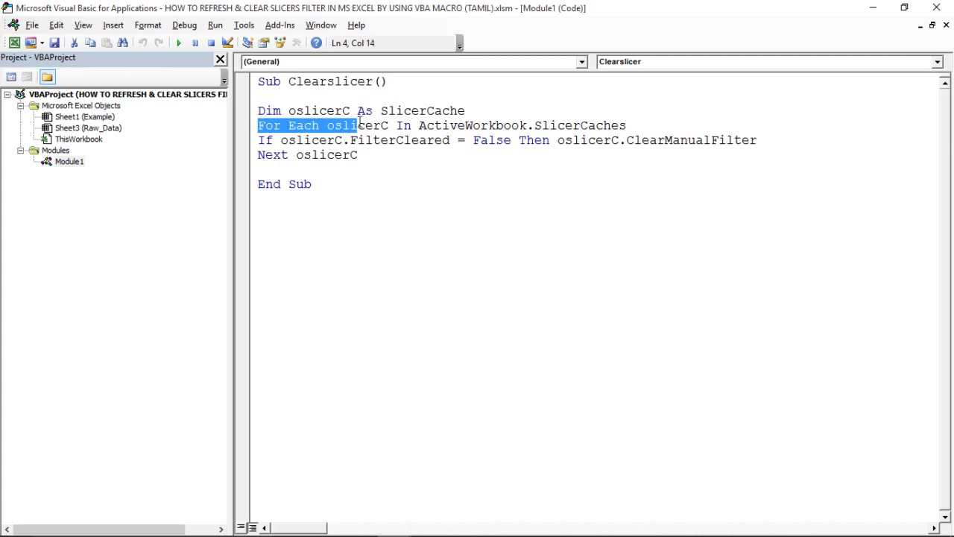
{"action": "left_click_drag", "start_coordinate": [289, 111], "coordinate": [353, 110]}
{"action": "mouse_move", "coordinate": [414, 125]}
{"action": "left_mouse_down"}
{"action": "mouse_move", "coordinate": [562, 114]}
{"action": "mouse_move", "coordinate": [546, 126]}
{"action": "left_mouse_up"}
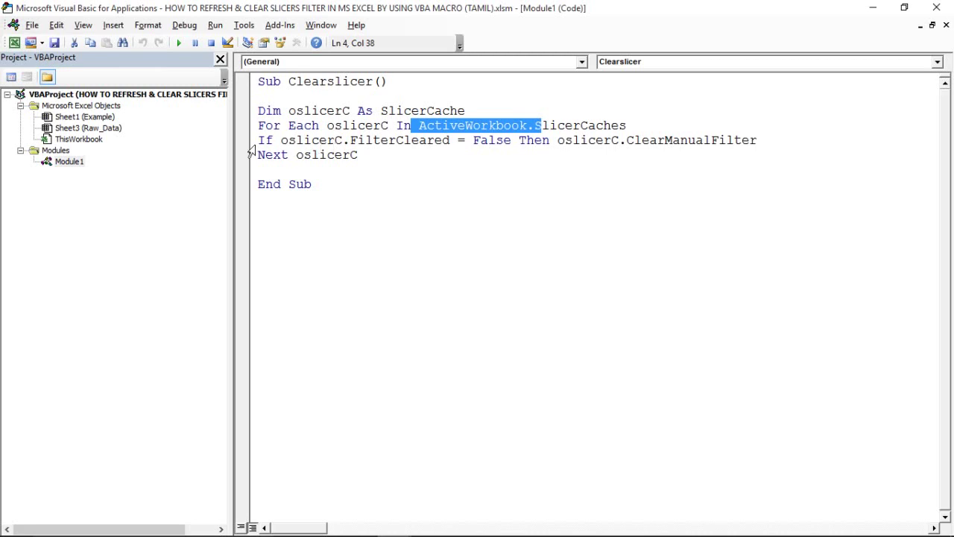
{"action": "left_click", "coordinate": [274, 140]}
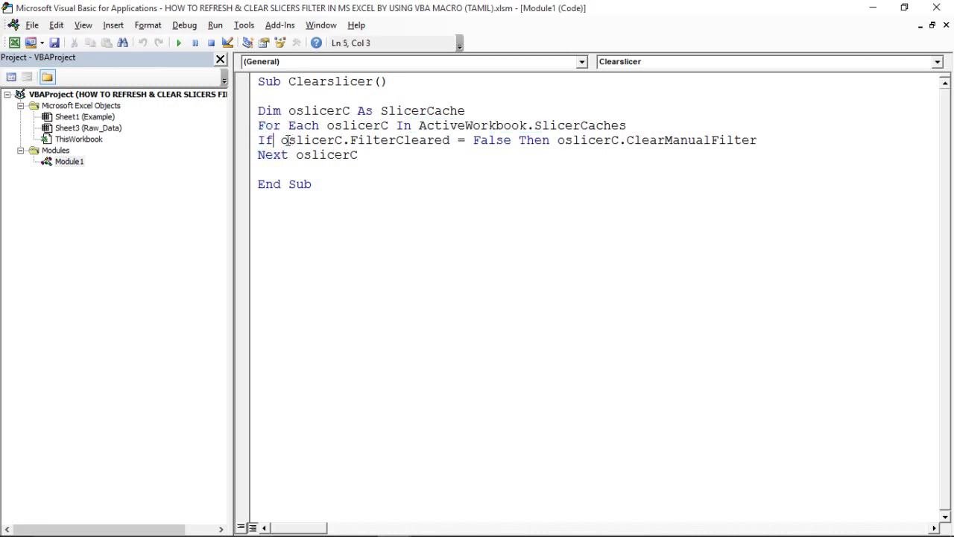
Highlight the FilterCleared check on the If line, the loop variable oslicerC and the closing Next.
{"action": "left_click", "coordinate": [280, 140]}
{"action": "left_click", "coordinate": [280, 140]}
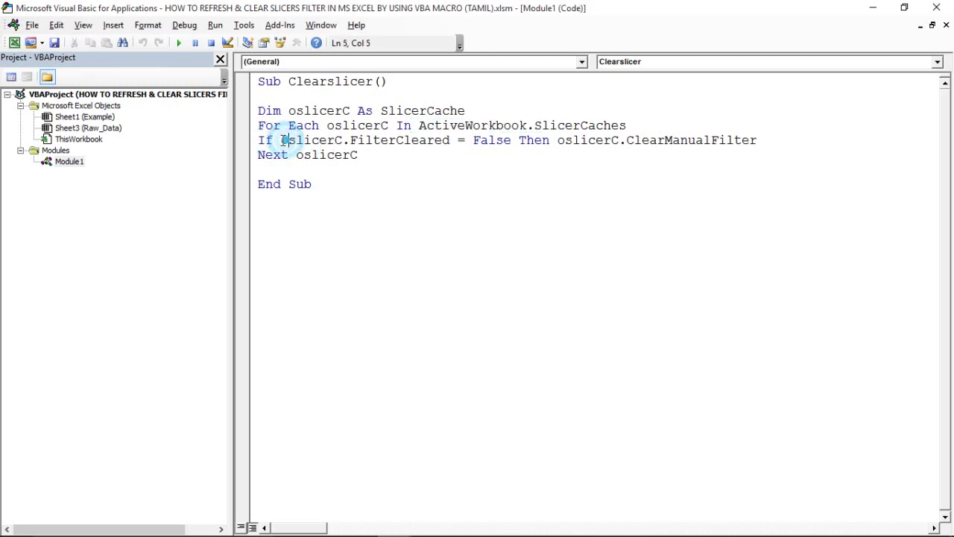
{"action": "left_click", "coordinate": [281, 141]}
{"action": "left_click_drag", "start_coordinate": [281, 141], "coordinate": [443, 144]}
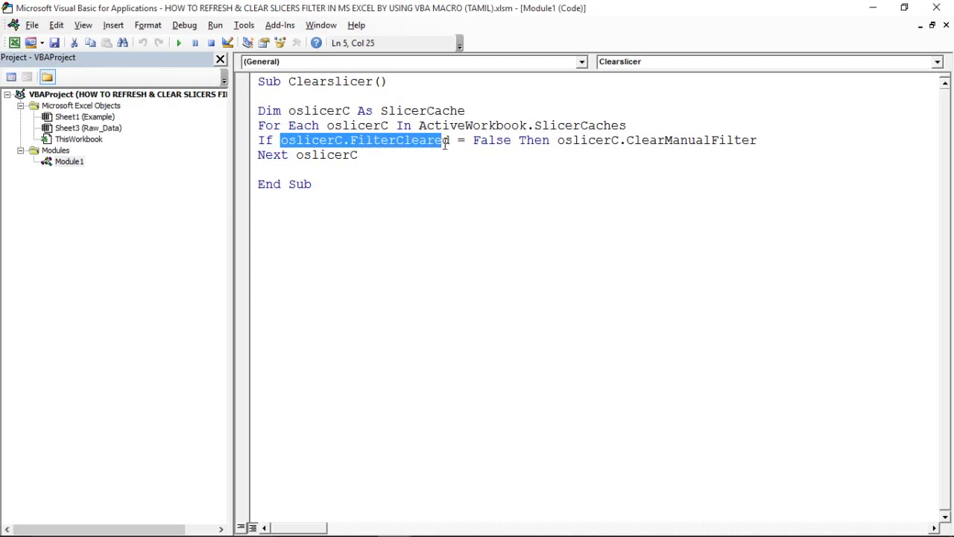
{"action": "left_click", "coordinate": [331, 128]}
{"action": "double_click", "coordinate": [333, 129]}
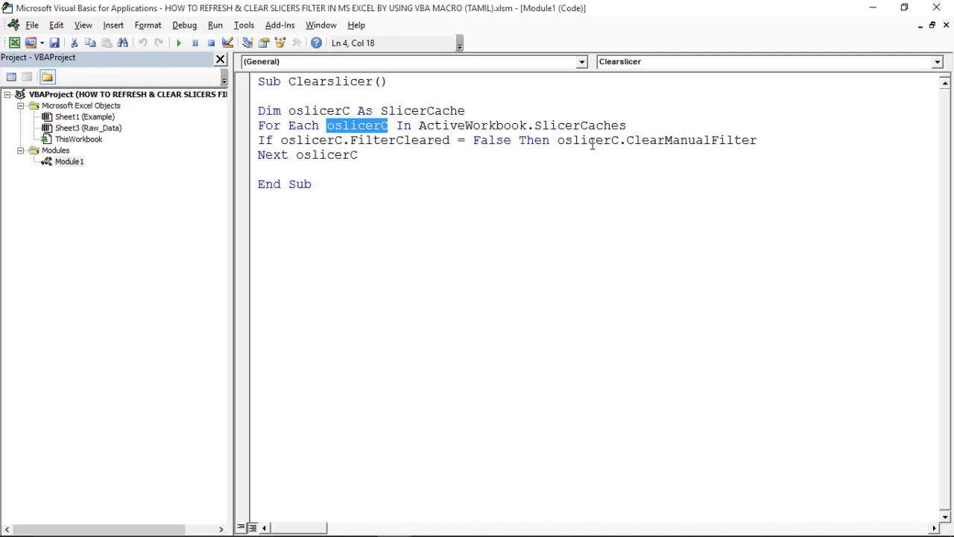
{"action": "left_click_drag", "start_coordinate": [289, 157], "coordinate": [257, 156]}
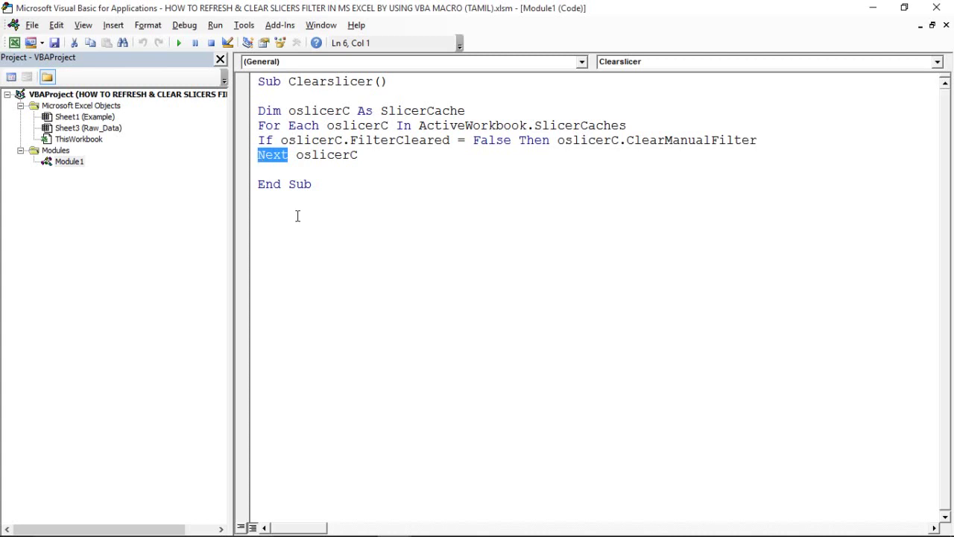
Highlight the declaration, loop lines and oslicerC again, then return to Excel's Raw_Data sheet.
{"action": "key", "text": "alt+Tab"}
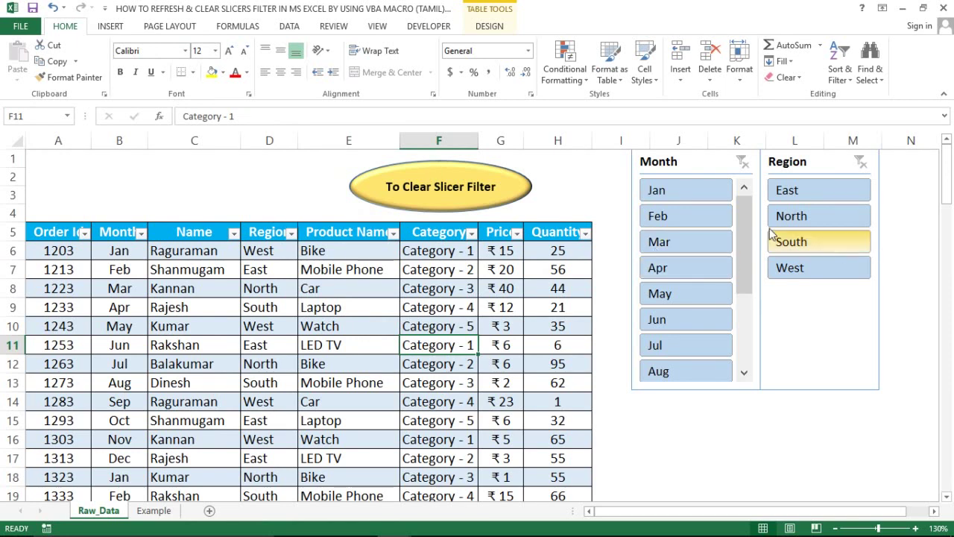
{"action": "key", "text": "alt+Tab"}
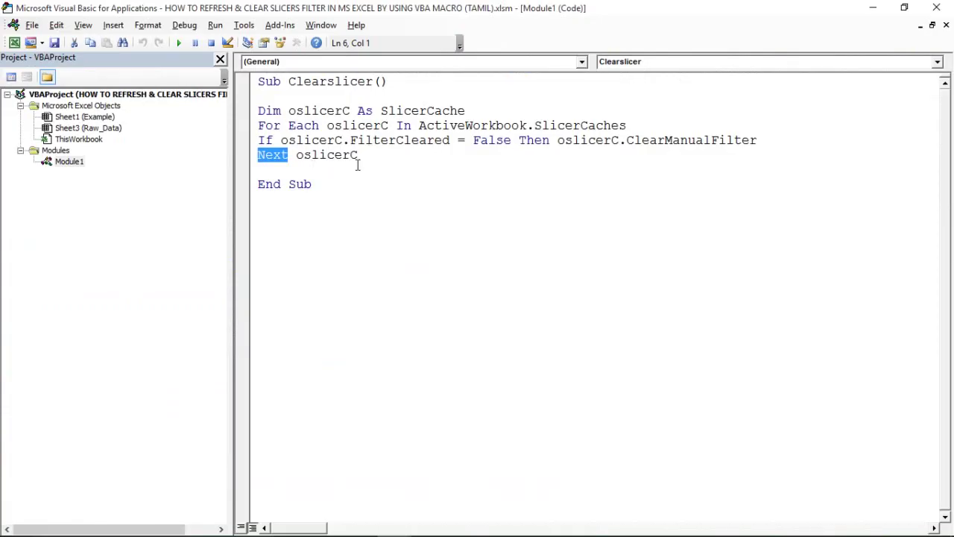
{"action": "left_click", "coordinate": [358, 164]}
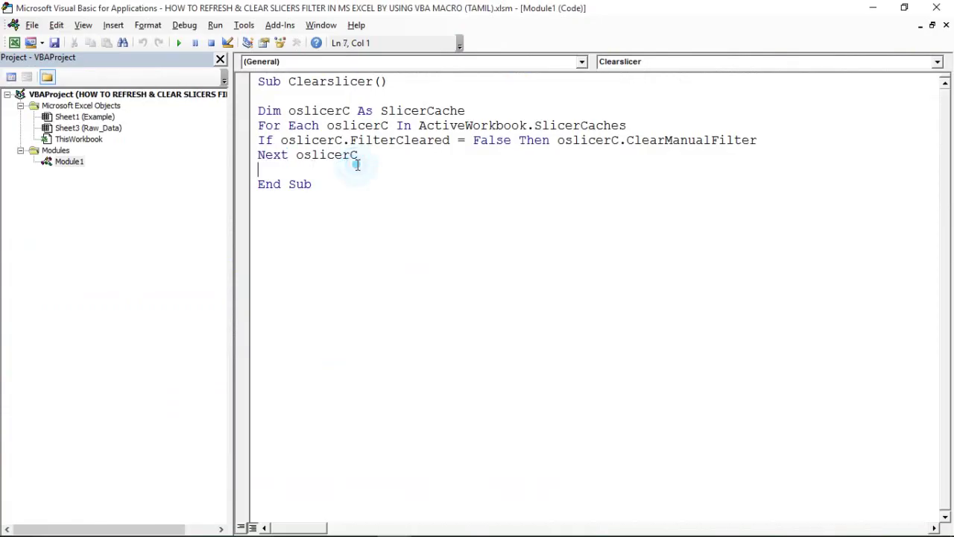
{"action": "left_click", "coordinate": [267, 175]}
{"action": "left_click_drag", "start_coordinate": [258, 110], "coordinate": [372, 160]}
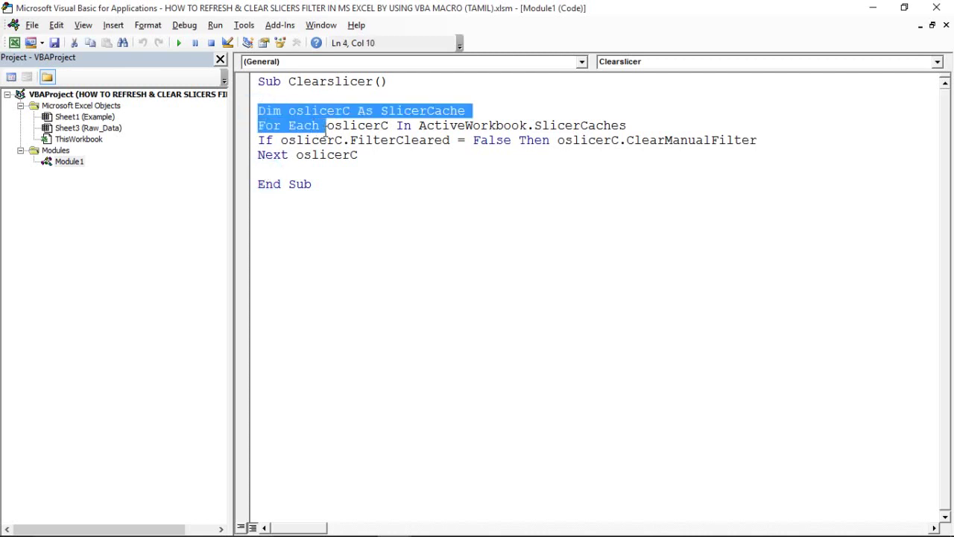
{"action": "left_click", "coordinate": [370, 158]}
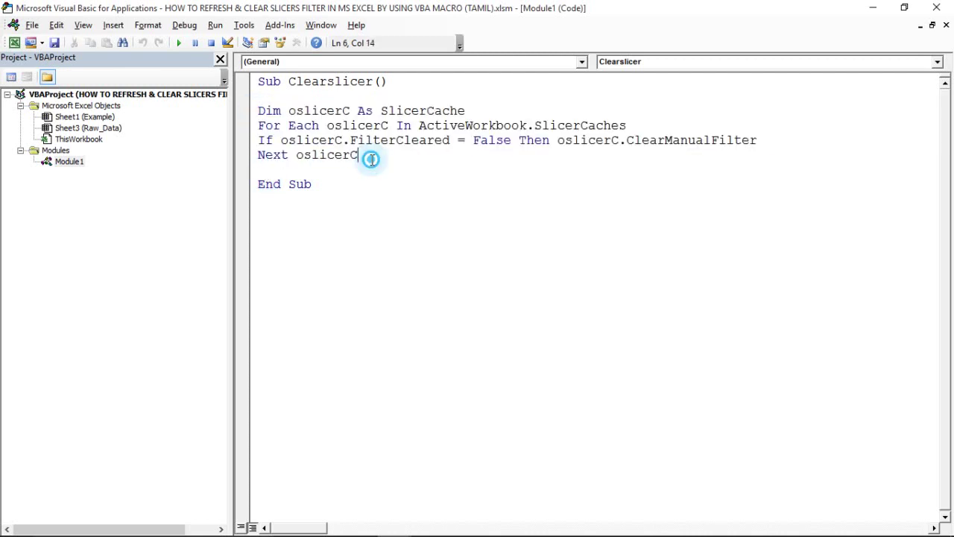
{"action": "double_click", "coordinate": [370, 158]}
{"action": "left_click", "coordinate": [369, 158]}
{"action": "key", "text": "alt+Tab"}
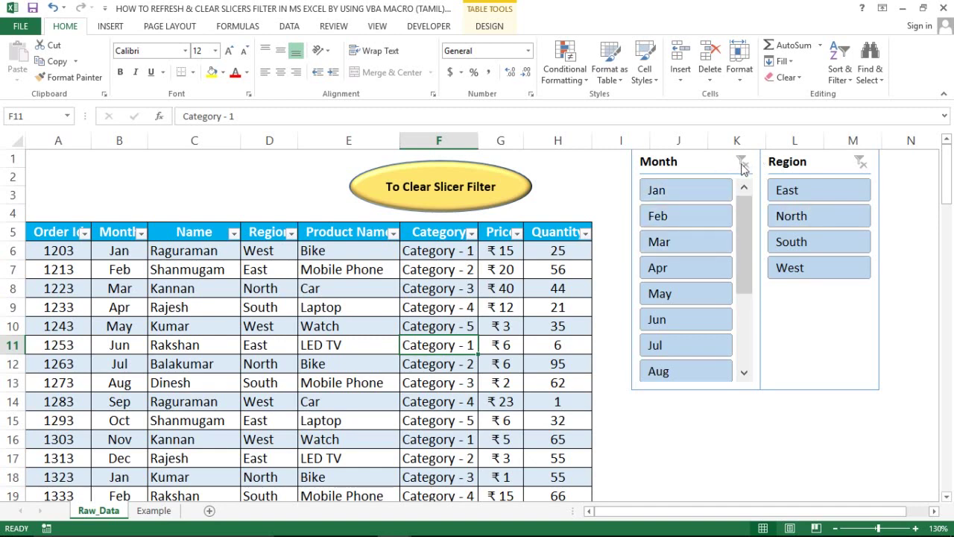
{"action": "right_click", "coordinate": [470, 203]}
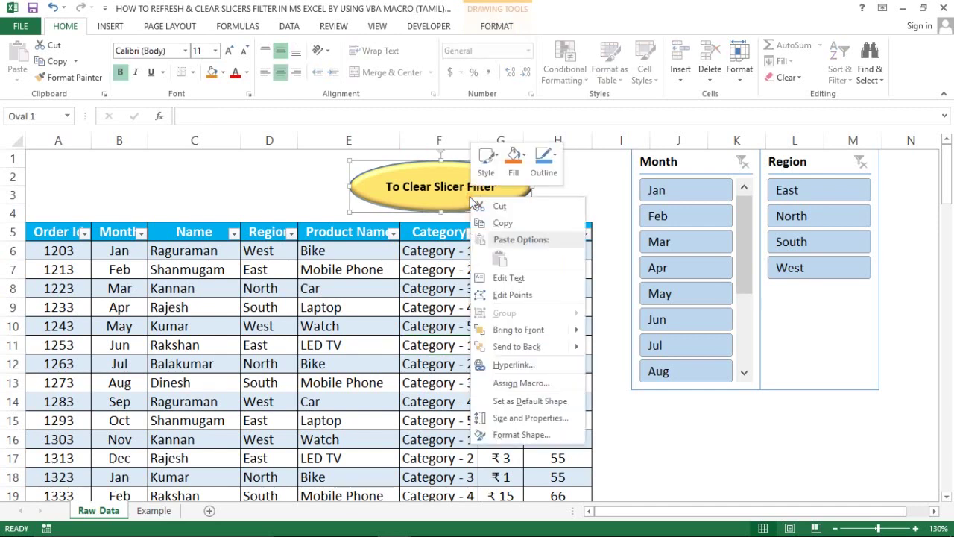
{"action": "left_click", "coordinate": [507, 386]}
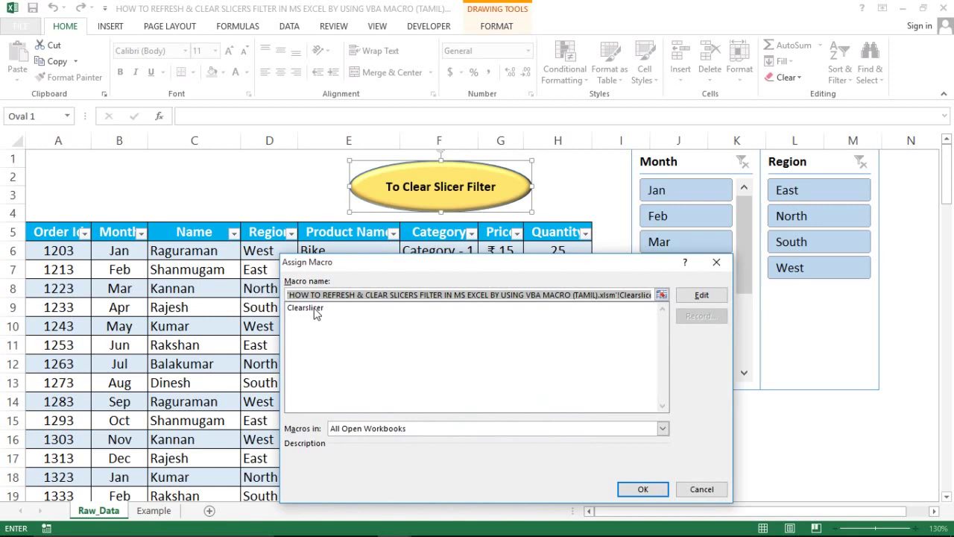
{"action": "left_click", "coordinate": [679, 485]}
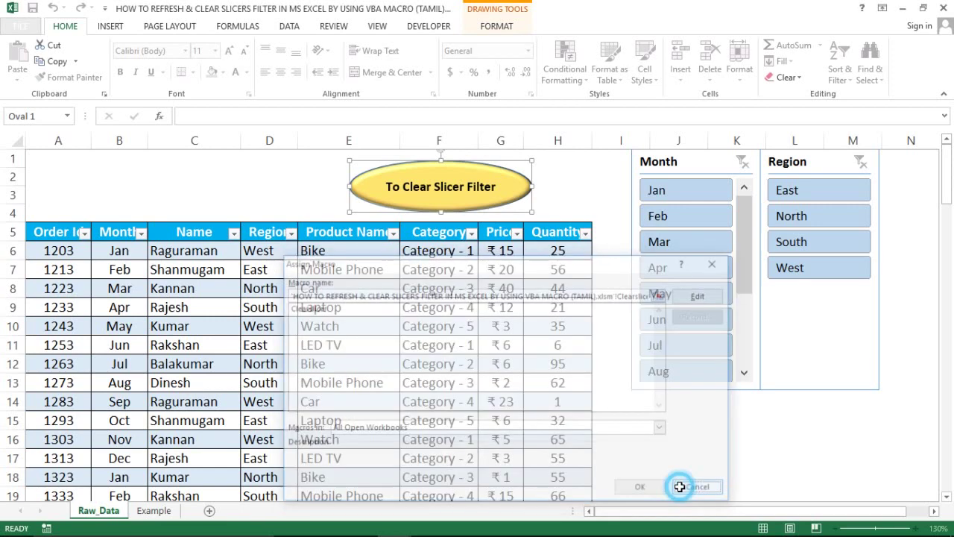
{"action": "left_click", "coordinate": [582, 324]}
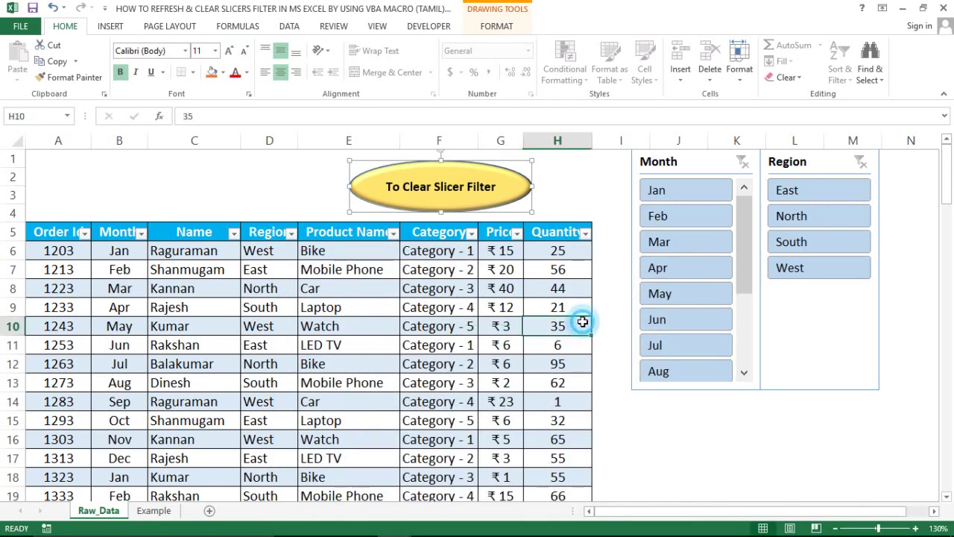
Filter to Aug in the Month slicer, then step through West, South, North, ending on East.
{"action": "left_click", "coordinate": [665, 365]}
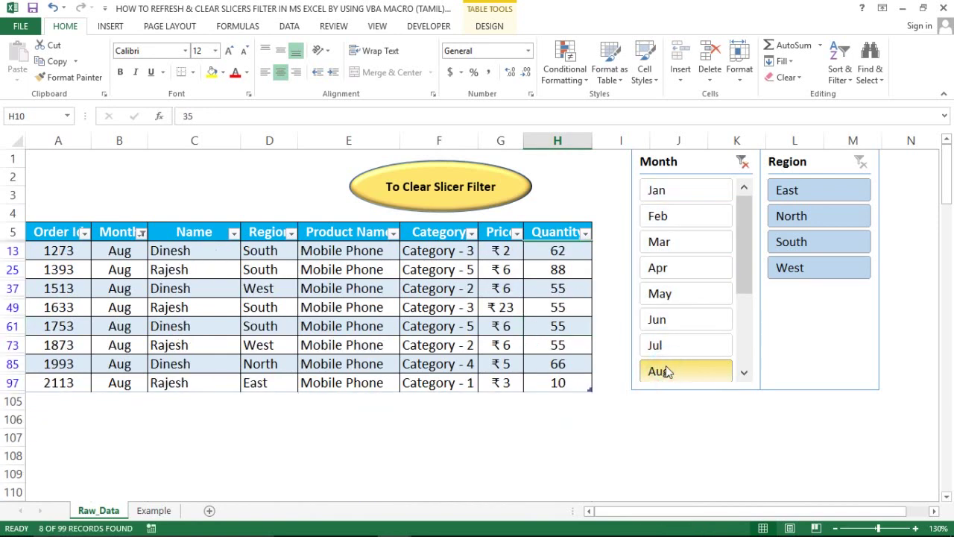
{"action": "left_click", "coordinate": [790, 267]}
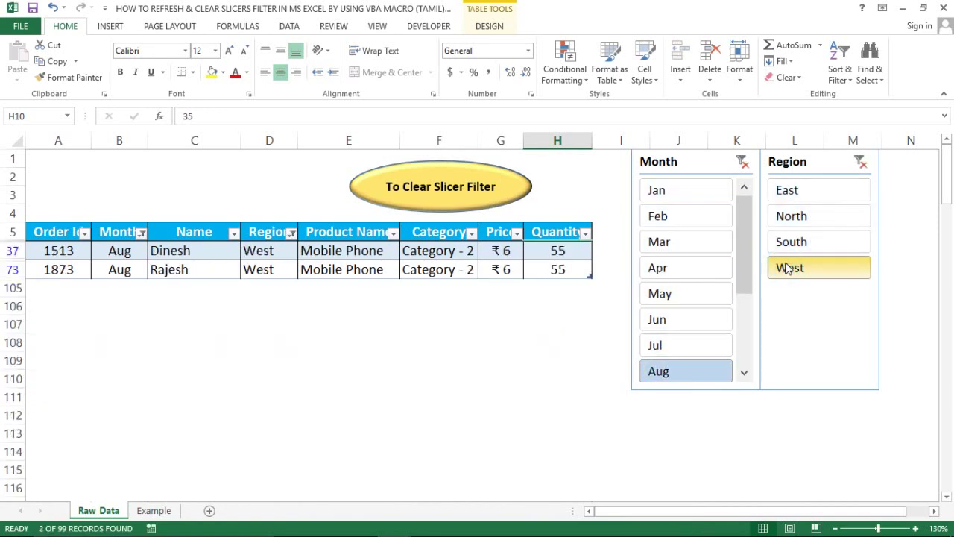
{"action": "left_click", "coordinate": [779, 243]}
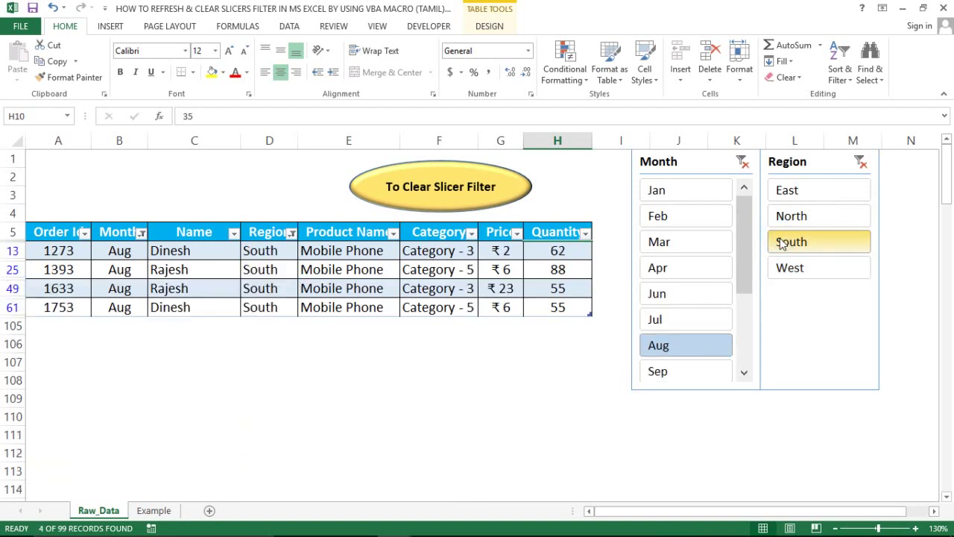
{"action": "left_click", "coordinate": [792, 222]}
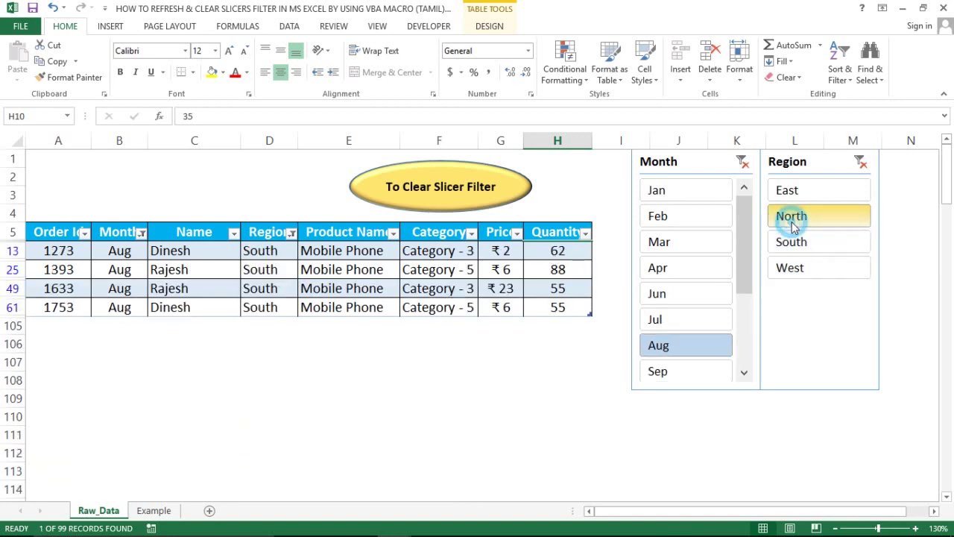
{"action": "left_click", "coordinate": [802, 197]}
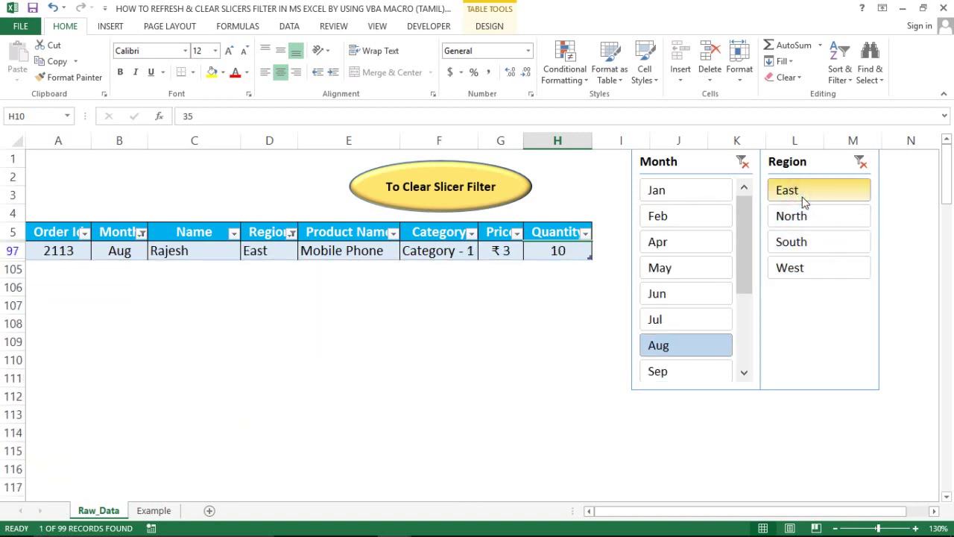
Run the Clearslicer macro via the 'To Clear Slicer Filter' button, then select empty cell D2.
{"action": "left_click", "coordinate": [447, 207]}
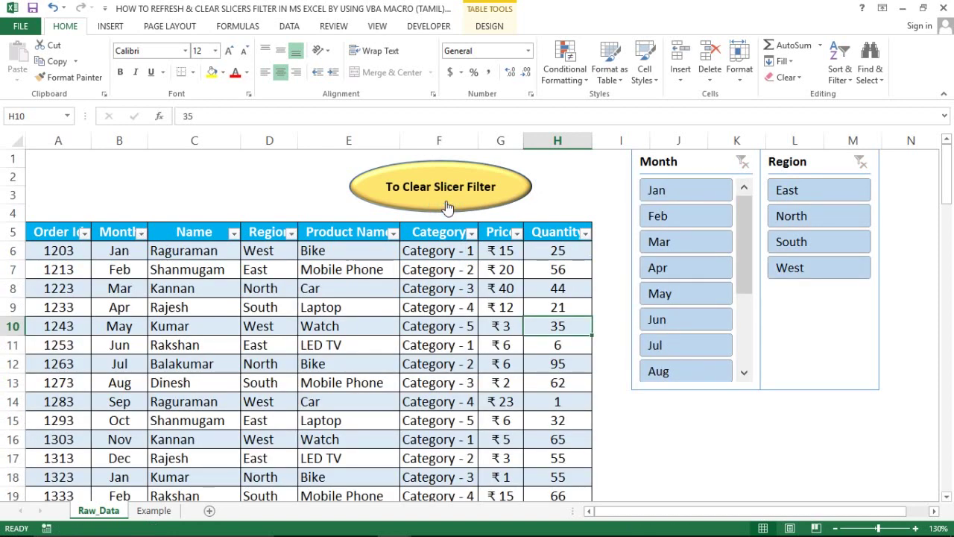
{"action": "left_click", "coordinate": [597, 183]}
{"action": "left_click", "coordinate": [293, 178]}
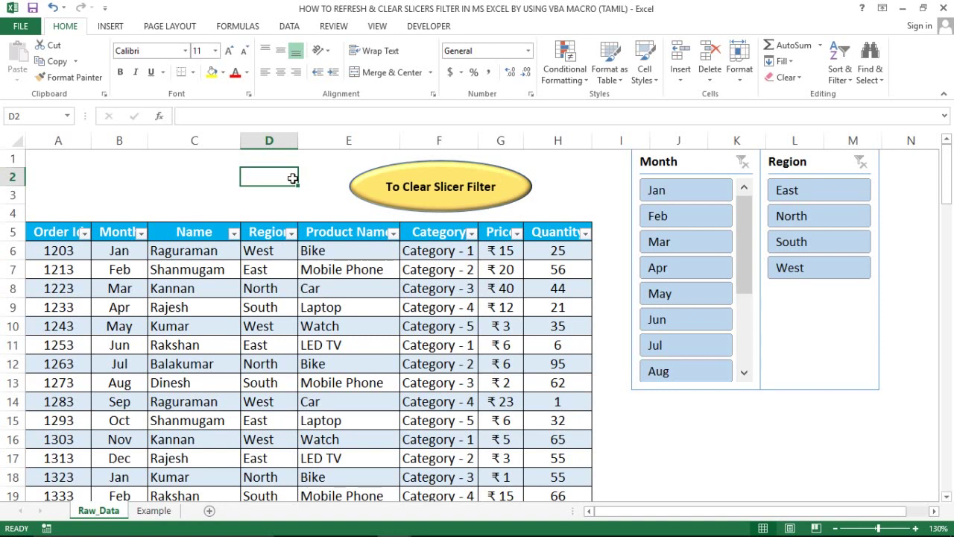
{"action": "left_click", "coordinate": [179, 257]}
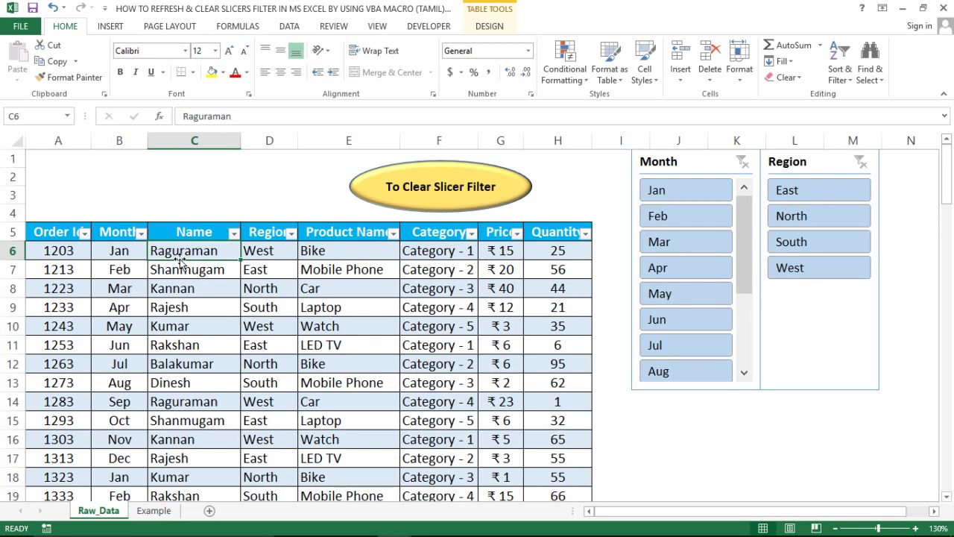
{"action": "left_click", "coordinate": [221, 273]}
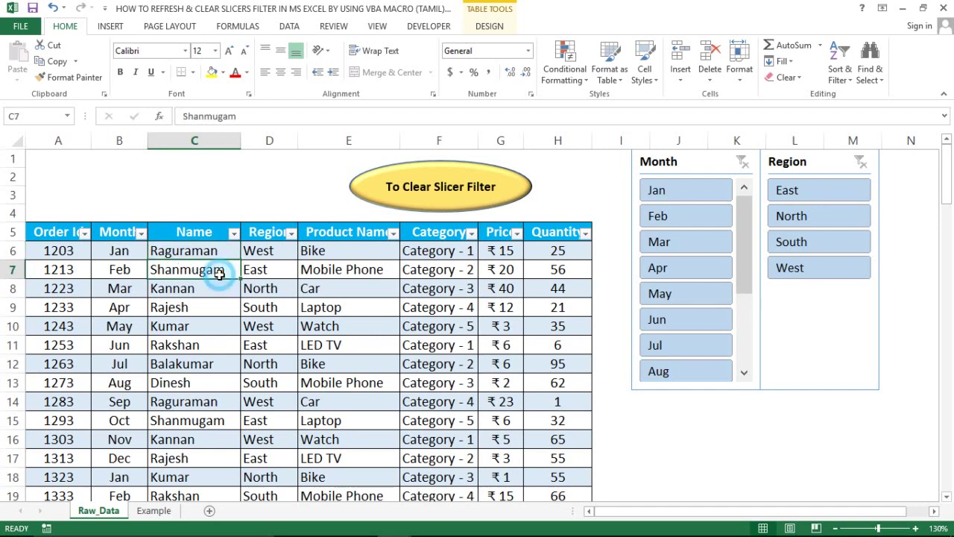
{"action": "left_click", "coordinate": [606, 183]}
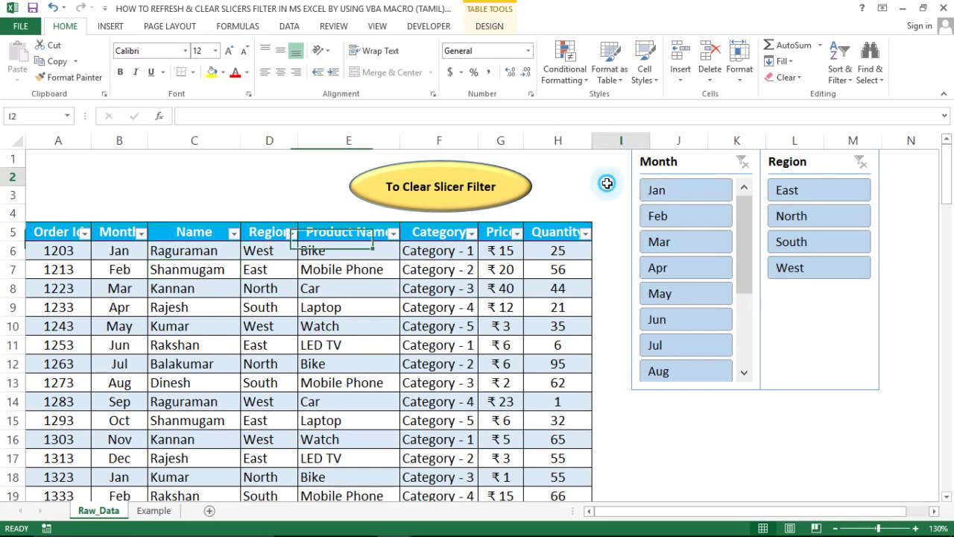
{"action": "left_click", "coordinate": [284, 164]}
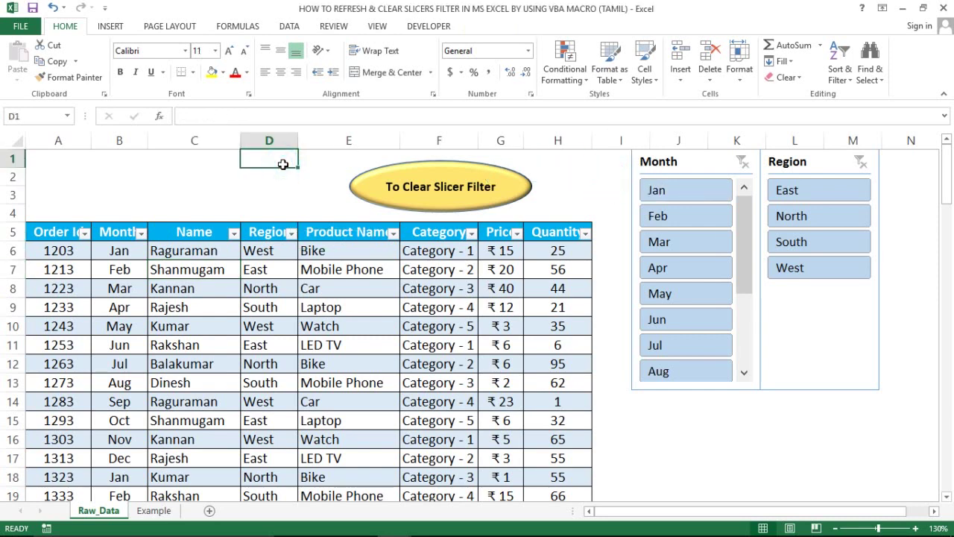